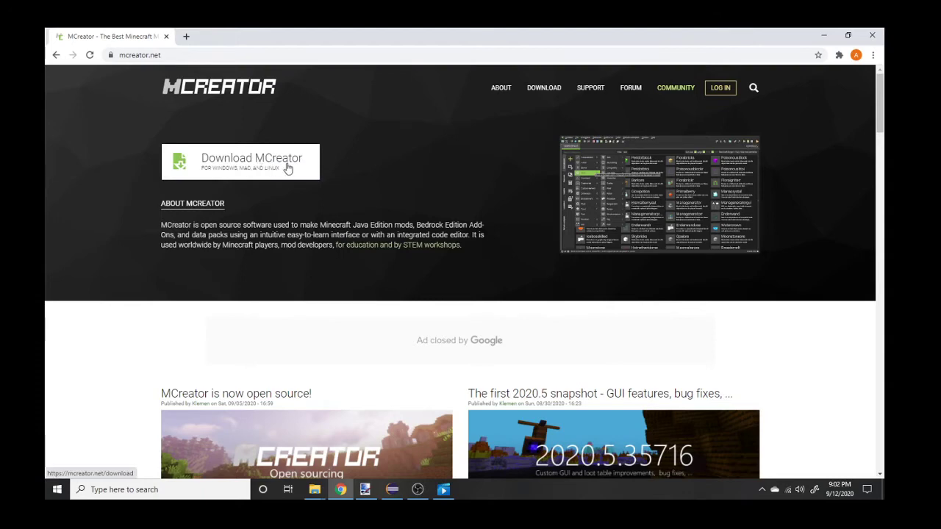
- Open the download page for MCreator 2020.4 from the site's list of supported versions
{"action": "left_click", "coordinate": [197, 163]}
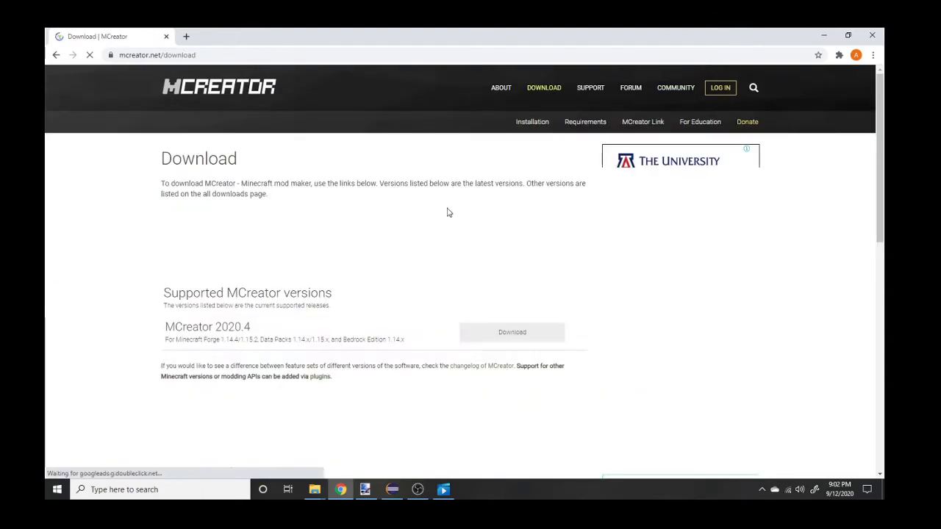
{"action": "scroll", "coordinate": [187, 217], "scroll_direction": "down", "scroll_amount": 1}
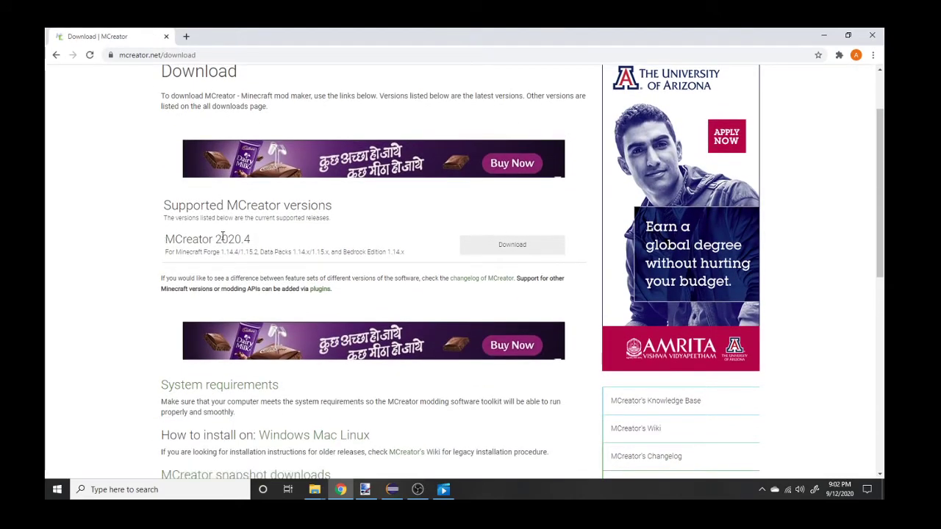
{"action": "left_click_drag", "start_coordinate": [168, 238], "coordinate": [298, 238]}
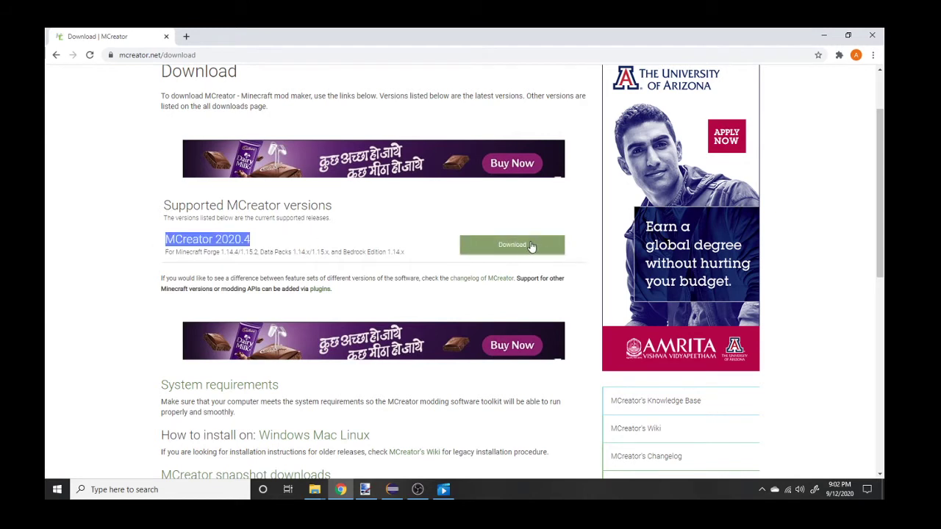
{"action": "left_click", "coordinate": [318, 234]}
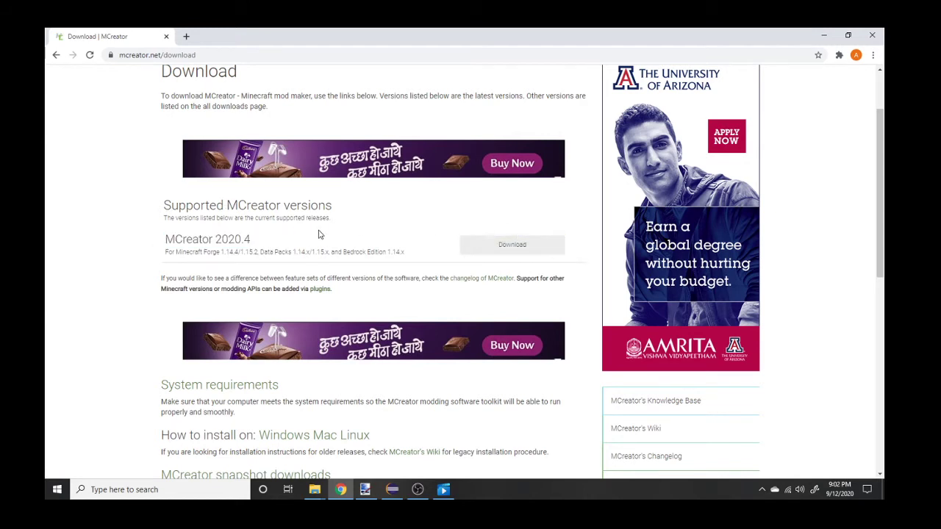
{"action": "left_click_drag", "start_coordinate": [168, 238], "coordinate": [305, 264]}
{"action": "left_click", "coordinate": [306, 243]}
{"action": "left_click", "coordinate": [322, 238]}
{"action": "left_click", "coordinate": [505, 250]}
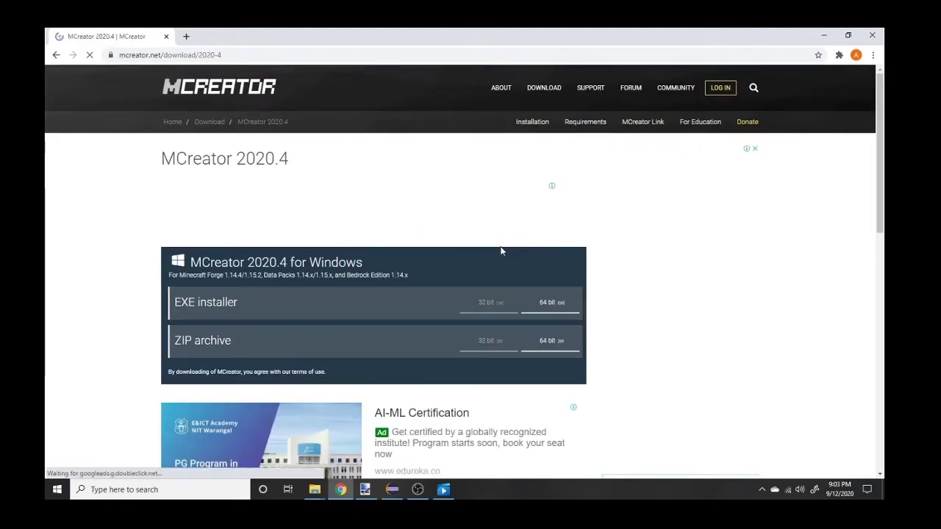
- Start downloading the MCreator 2020.4 ZIP archive for Windows and cancel the download
{"action": "left_click_drag", "start_coordinate": [160, 156], "coordinate": [326, 161]}
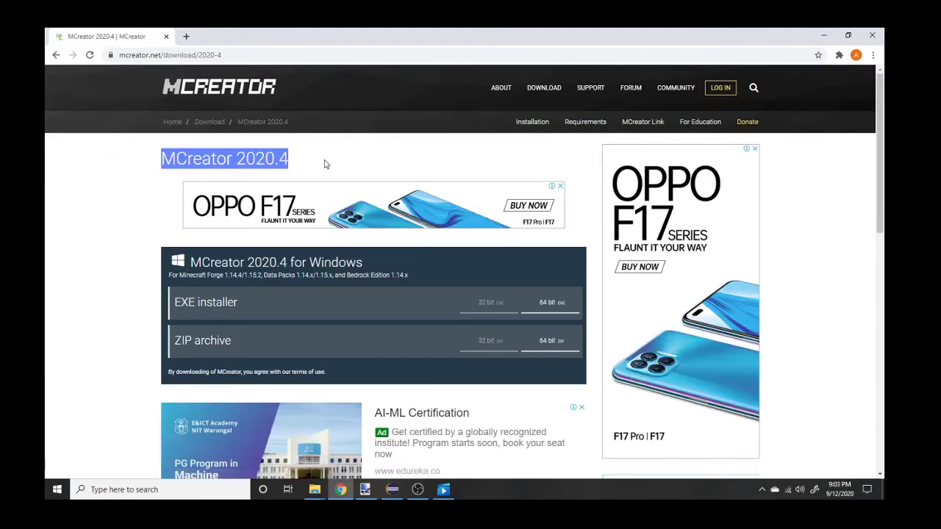
{"action": "left_click", "coordinate": [108, 166]}
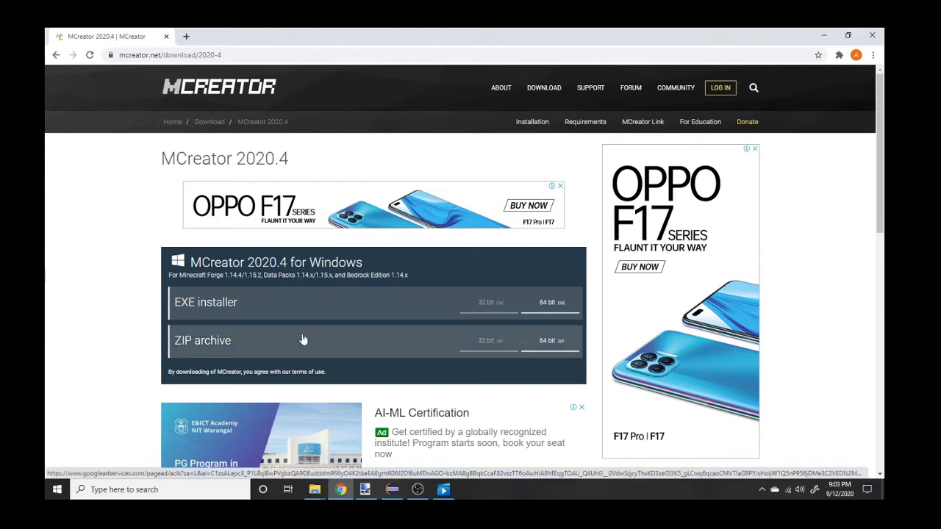
{"action": "left_click_drag", "start_coordinate": [188, 302], "coordinate": [160, 285]}
{"action": "left_click", "coordinate": [158, 280]}
{"action": "left_click", "coordinate": [269, 340]}
{"action": "scroll", "coordinate": [46, 294], "scroll_direction": "down", "scroll_amount": 7}
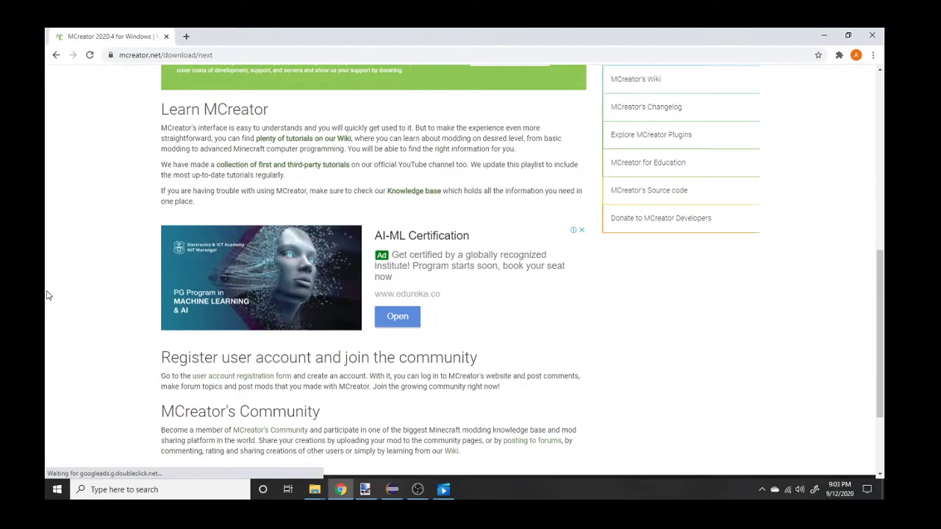
{"action": "scroll", "coordinate": [46, 294], "scroll_direction": "up", "scroll_amount": 7}
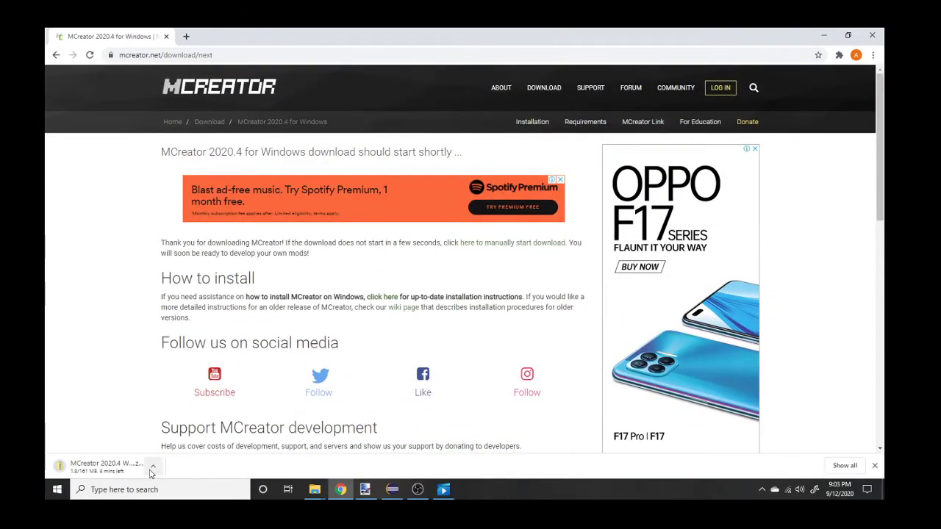
{"action": "left_click", "coordinate": [152, 465]}
{"action": "left_click", "coordinate": [172, 447]}
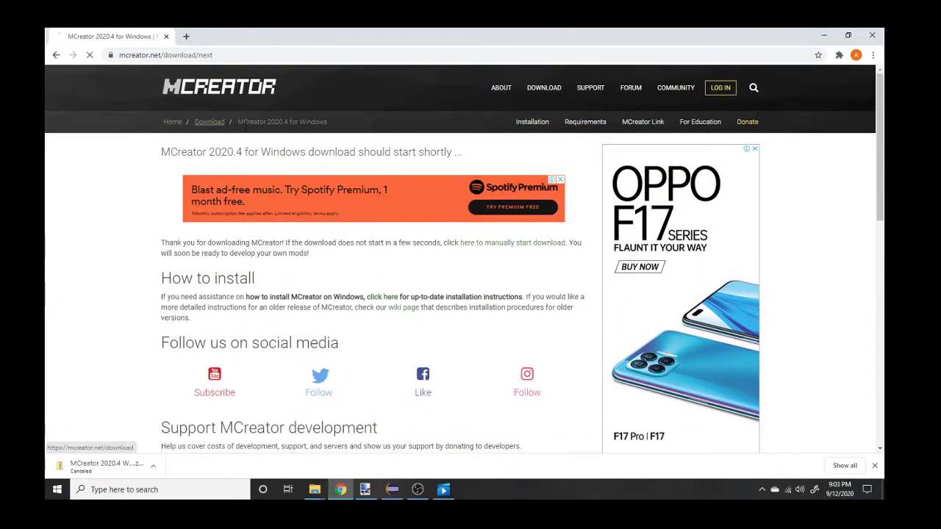
- Return to the MCreator 2020.4 release through the Download page, restart its ZIP archive download and cancel it
{"action": "left_click", "coordinate": [209, 122]}
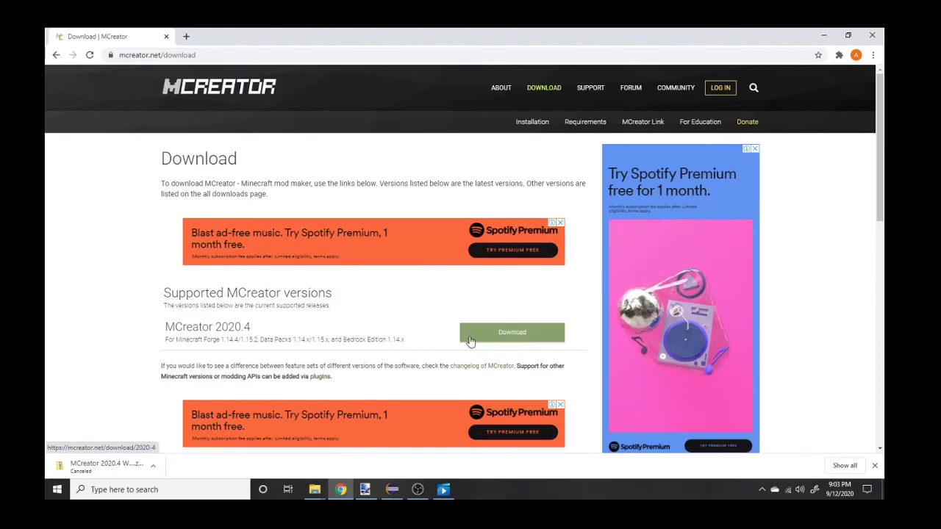
{"action": "left_click", "coordinate": [513, 333]}
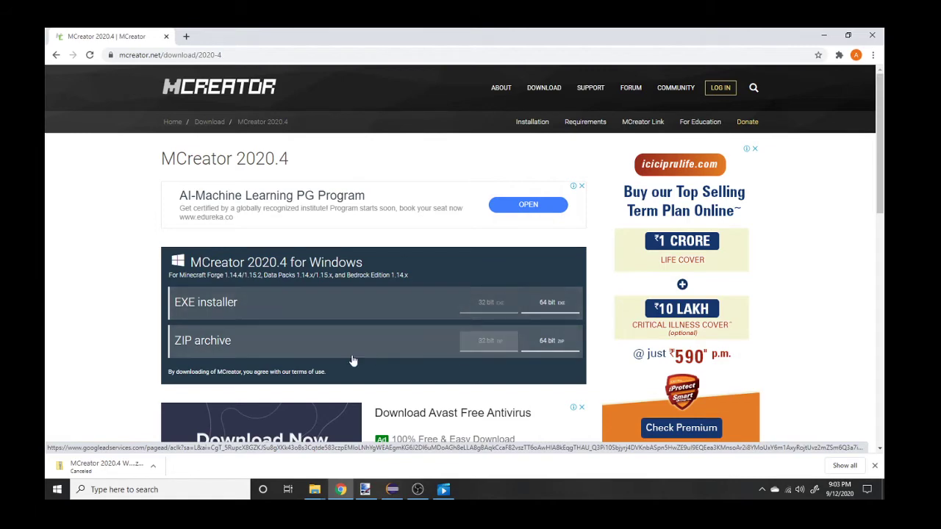
{"action": "left_click", "coordinate": [228, 343]}
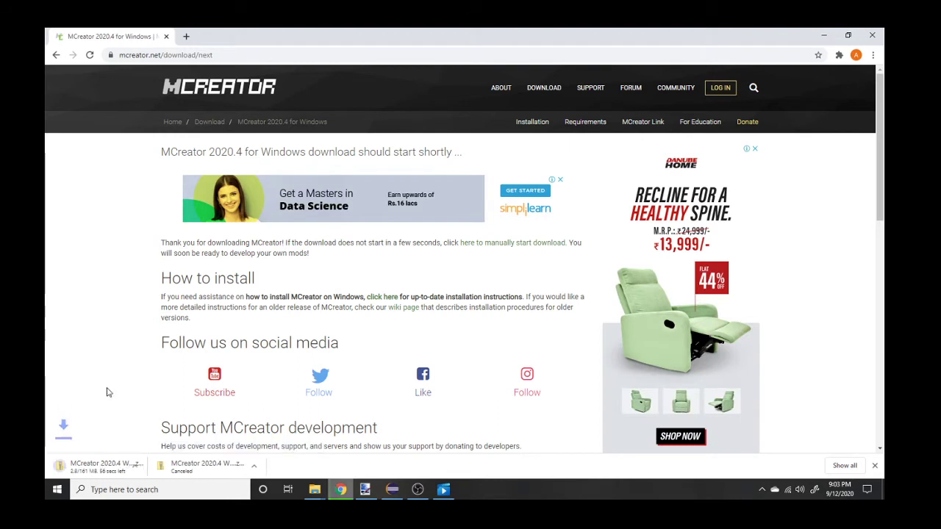
{"action": "left_click", "coordinate": [151, 467]}
{"action": "left_click", "coordinate": [172, 449]}
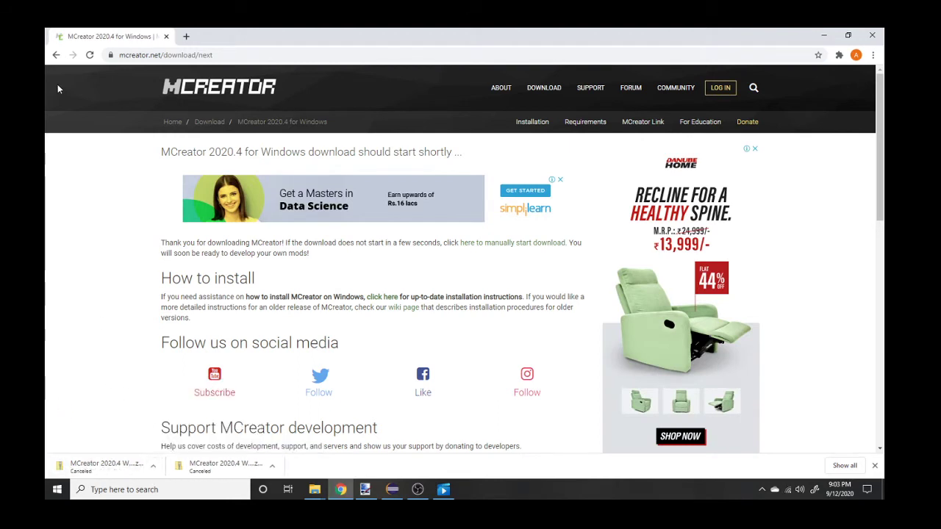
- Go back to the MCreator 2020.4 page, start the 64-bit EXE installer download for Windows and cancel it
{"action": "left_click", "coordinate": [62, 56]}
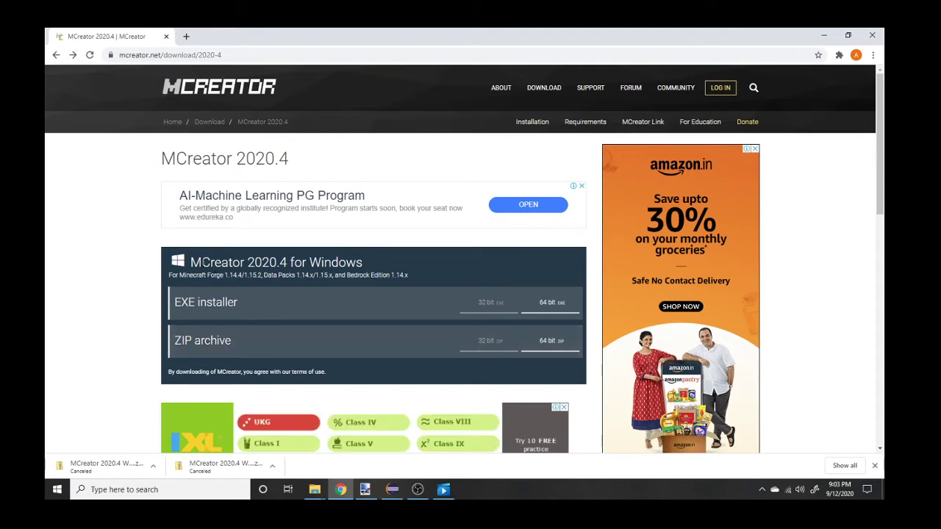
{"action": "left_click_drag", "start_coordinate": [182, 263], "coordinate": [290, 262]}
{"action": "left_click", "coordinate": [417, 265]}
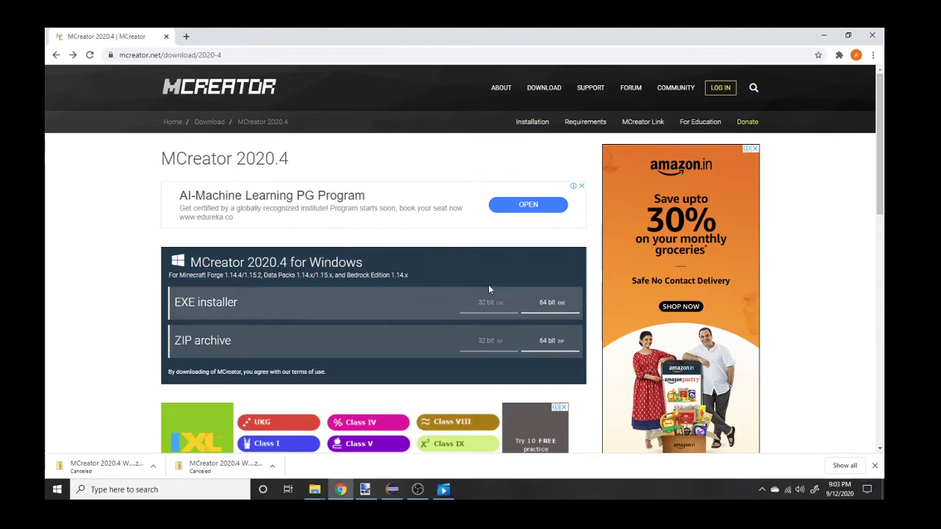
{"action": "left_click", "coordinate": [547, 304]}
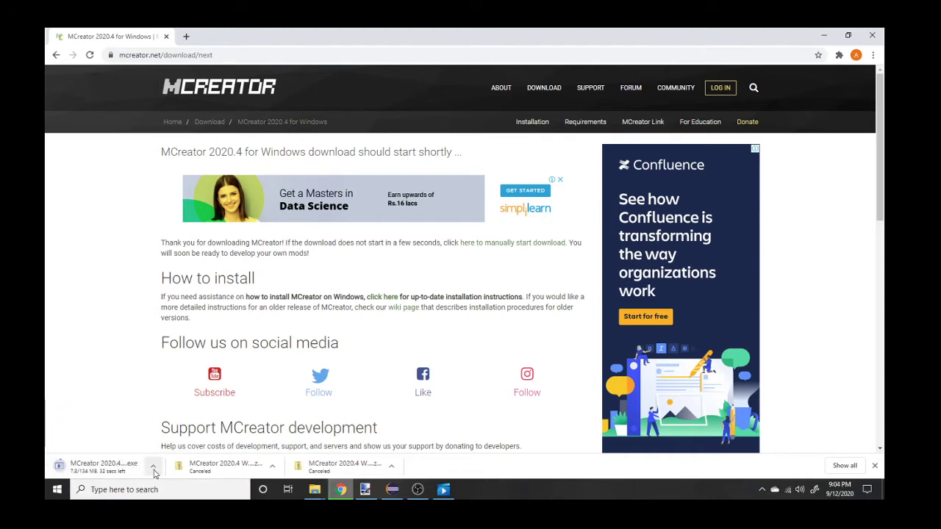
{"action": "left_click", "coordinate": [153, 468]}
{"action": "left_click", "coordinate": [170, 447]}
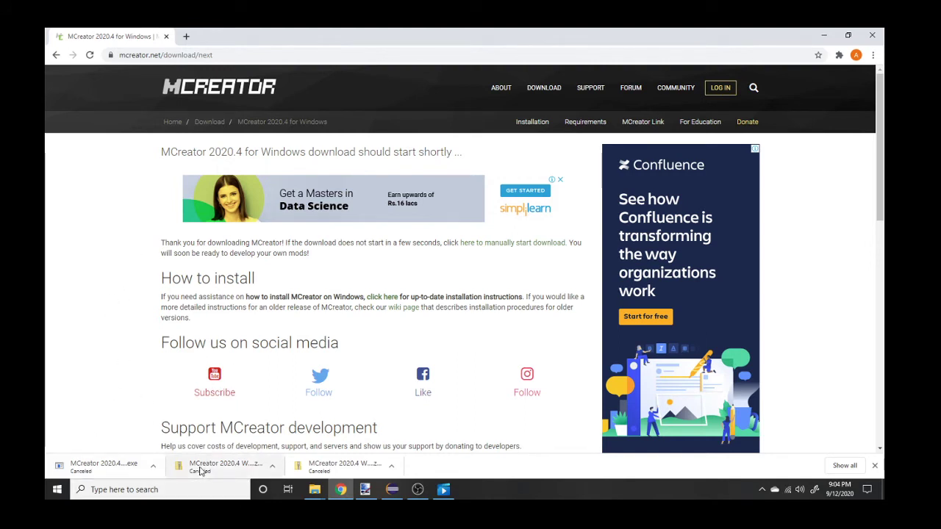
- Find the installed MCreator app with the Windows search and launch it
{"action": "left_click", "coordinate": [216, 493]}
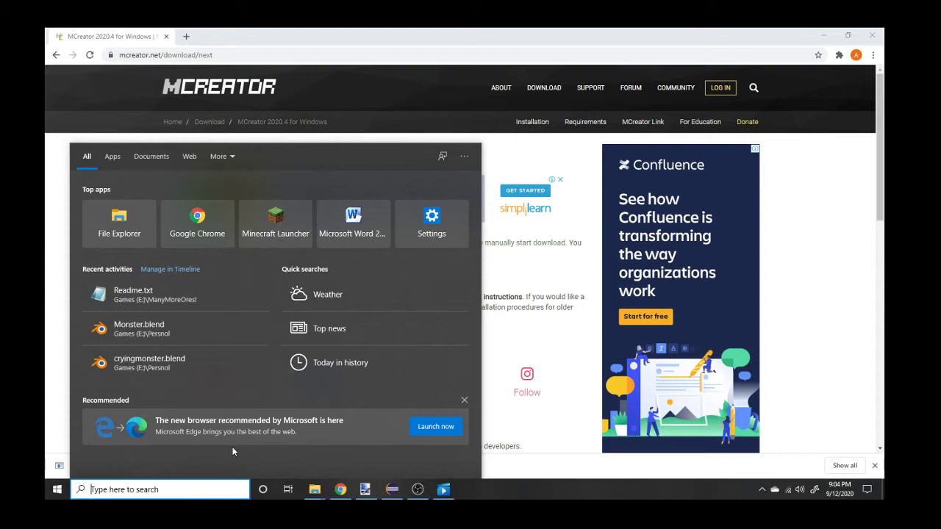
{"action": "type", "text": "Mc"}
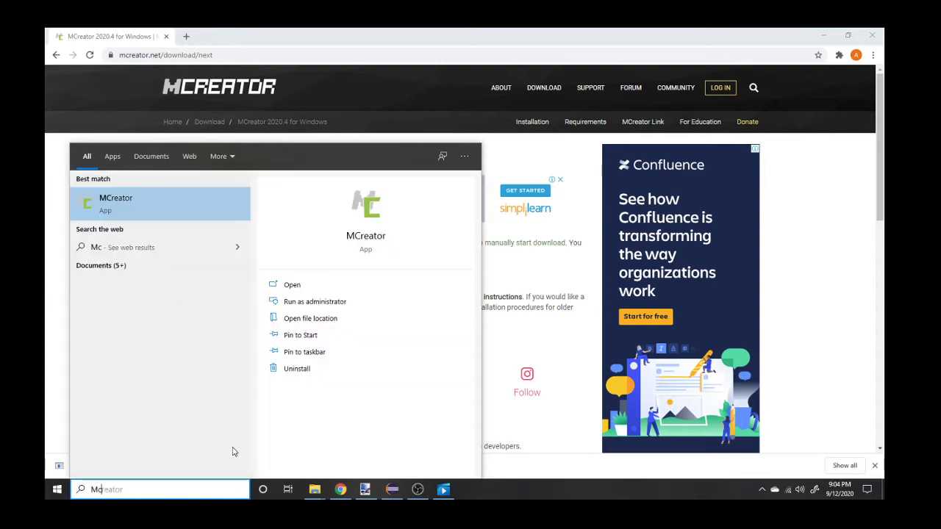
{"action": "left_click", "coordinate": [307, 287]}
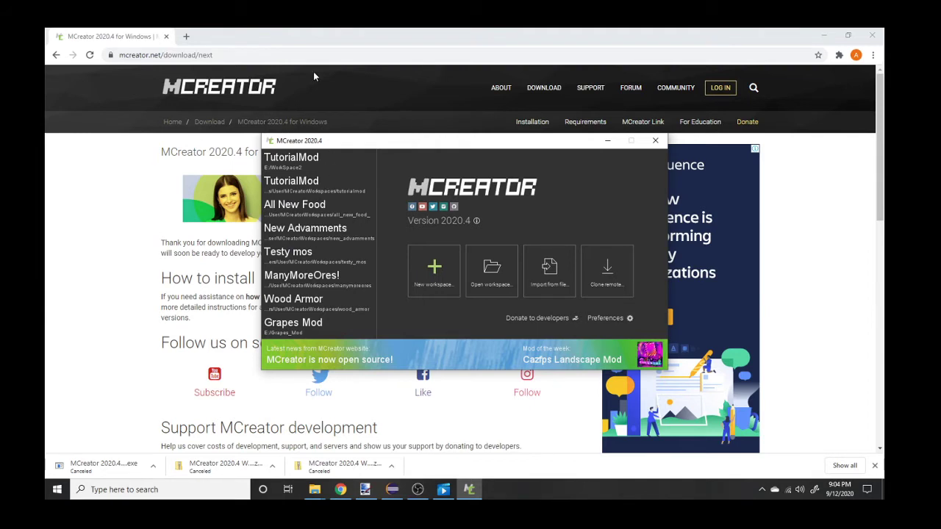
- Start a new Minecraft Forge mod workspace with the mod display name SampleMod
{"action": "left_click", "coordinate": [438, 293]}
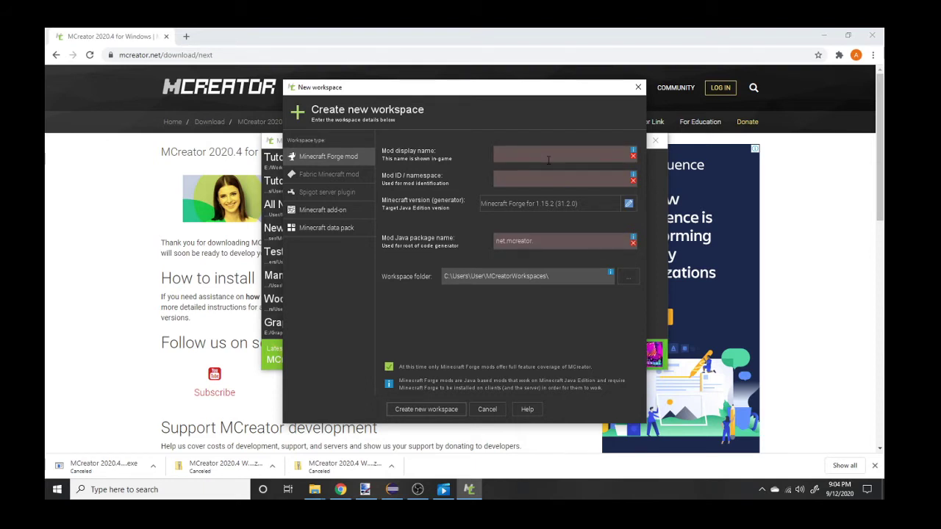
{"action": "type", "text": "Sample"}
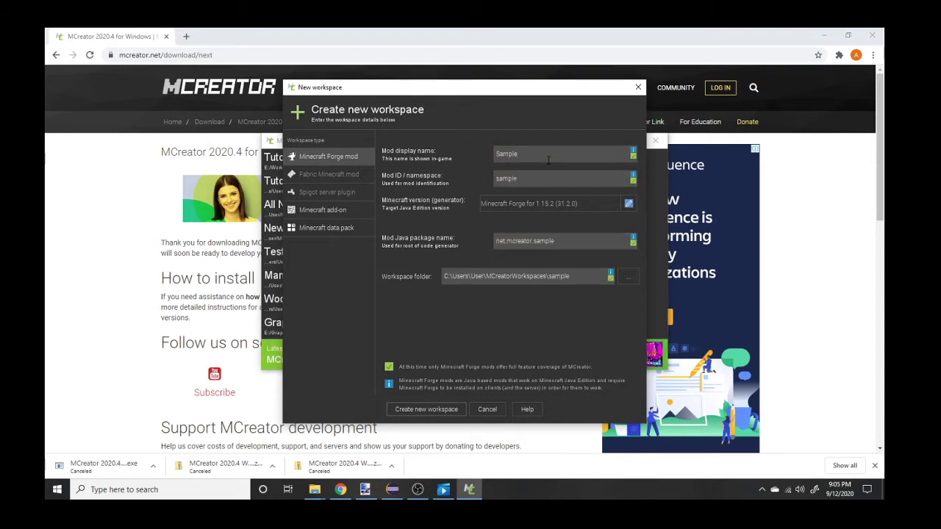
{"action": "type", "text": "Mod"}
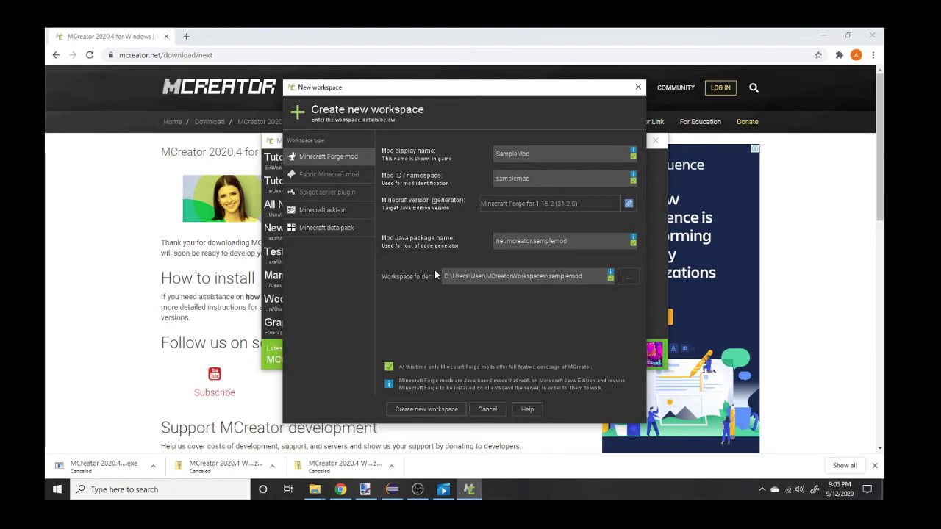
- Browse for a different workspace folder and switch the directory chooser to the Games (E:) drive
{"action": "left_click_drag", "start_coordinate": [448, 276], "coordinate": [600, 284]}
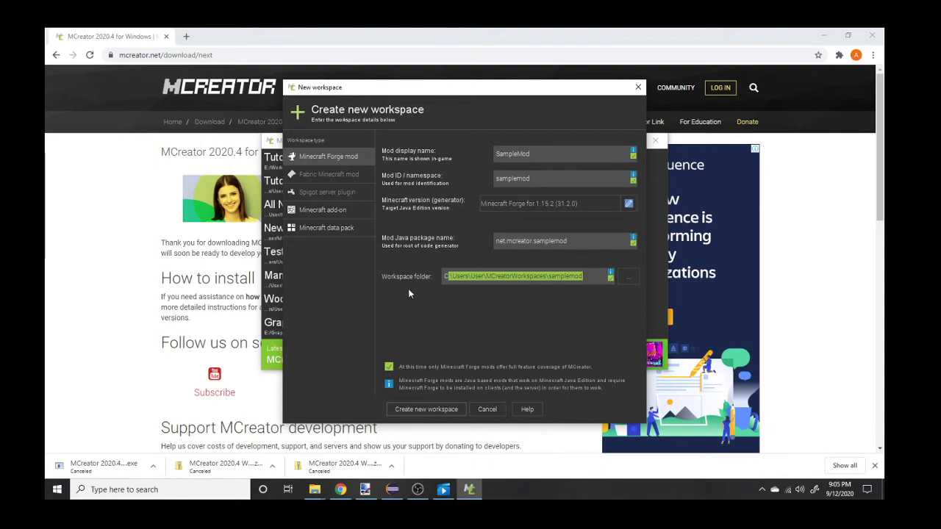
{"action": "left_click", "coordinate": [628, 278]}
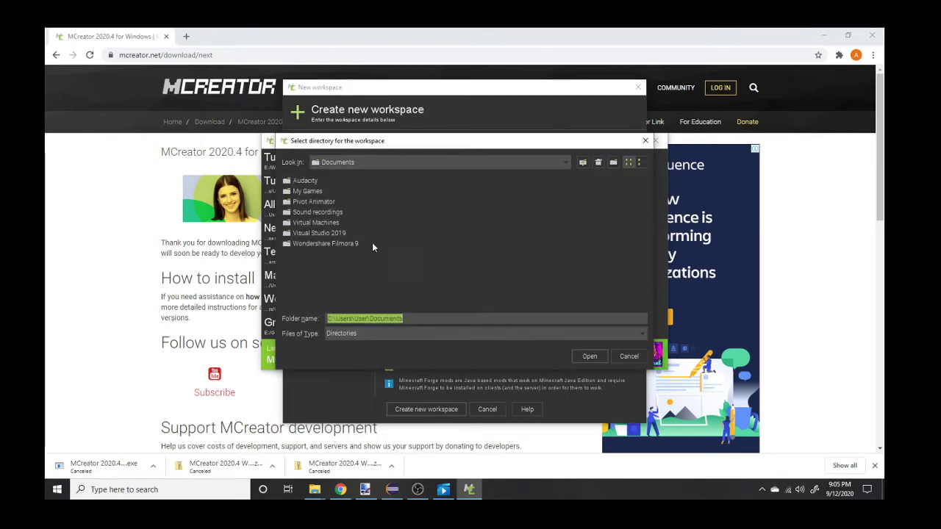
{"action": "left_click", "coordinate": [564, 163]}
{"action": "scroll", "coordinate": [377, 223], "scroll_direction": "down", "scroll_amount": 2}
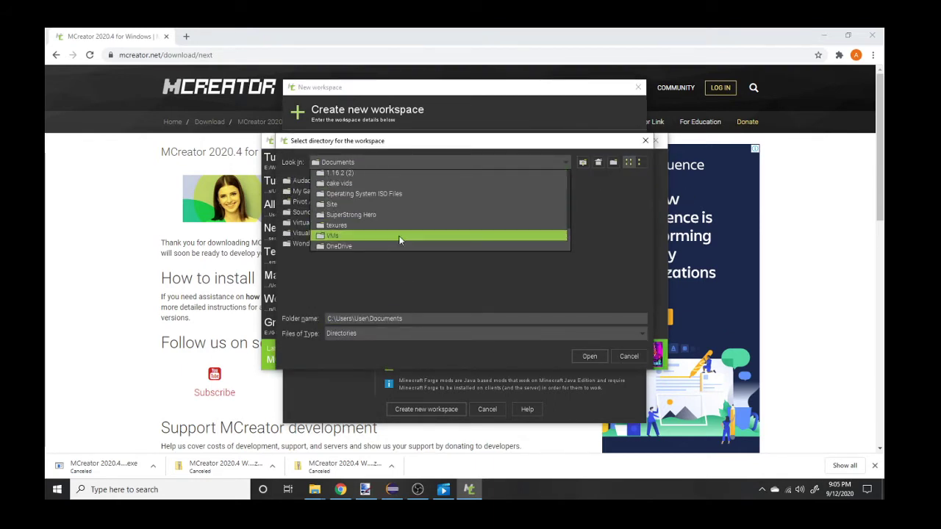
{"action": "scroll", "coordinate": [400, 228], "scroll_direction": "down", "scroll_amount": 4}
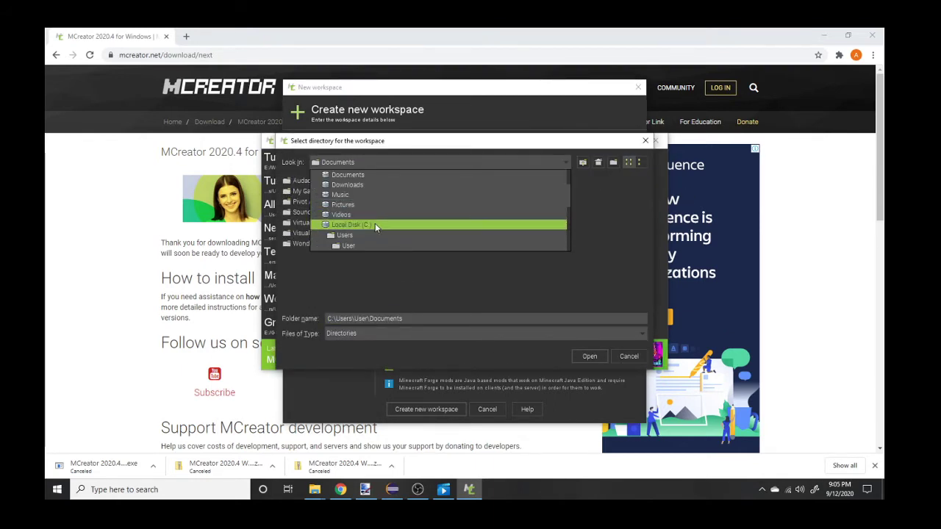
{"action": "scroll", "coordinate": [394, 227], "scroll_direction": "up", "scroll_amount": 2}
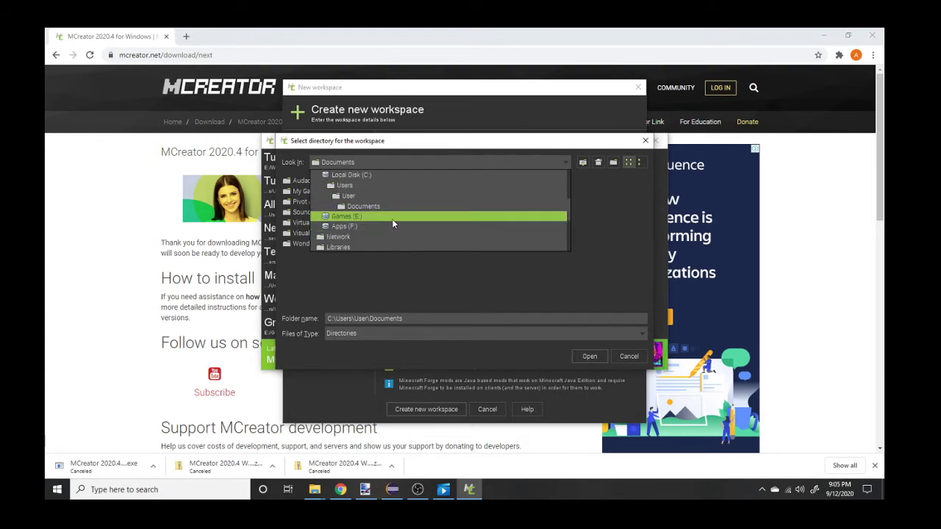
{"action": "left_click", "coordinate": [399, 217]}
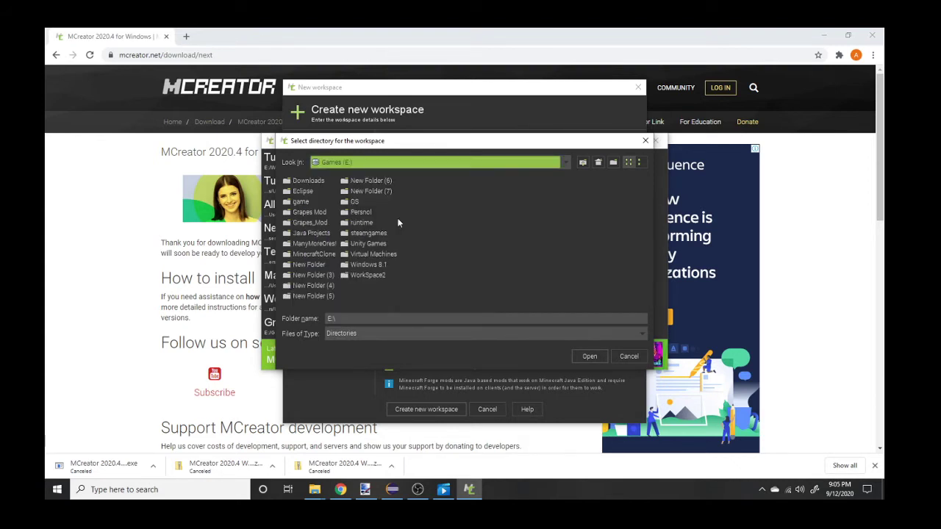
- Create a folder named WorkSpace3 on the Games (E:) drive and choose it as the workspace folder
{"action": "right_click", "coordinate": [388, 278]}
{"action": "left_click", "coordinate": [409, 309]}
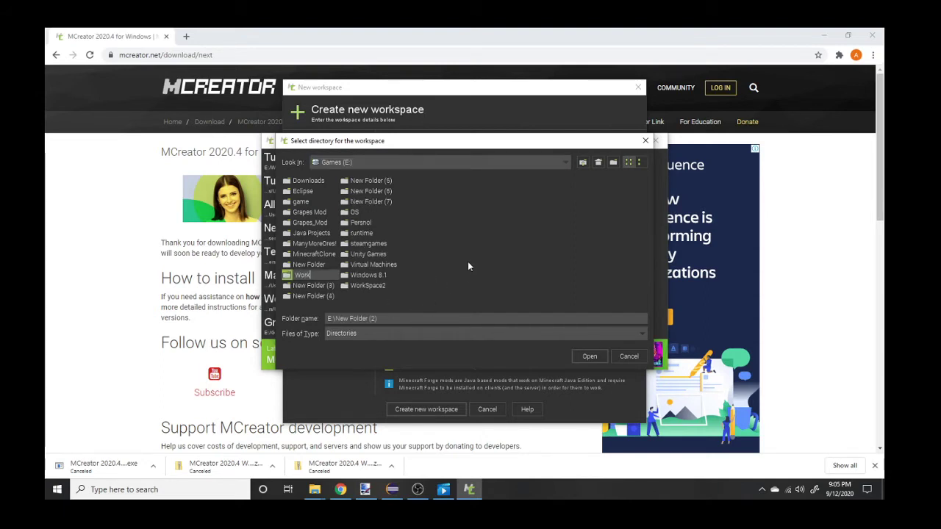
{"action": "type", "text": "WorkSpace3"}
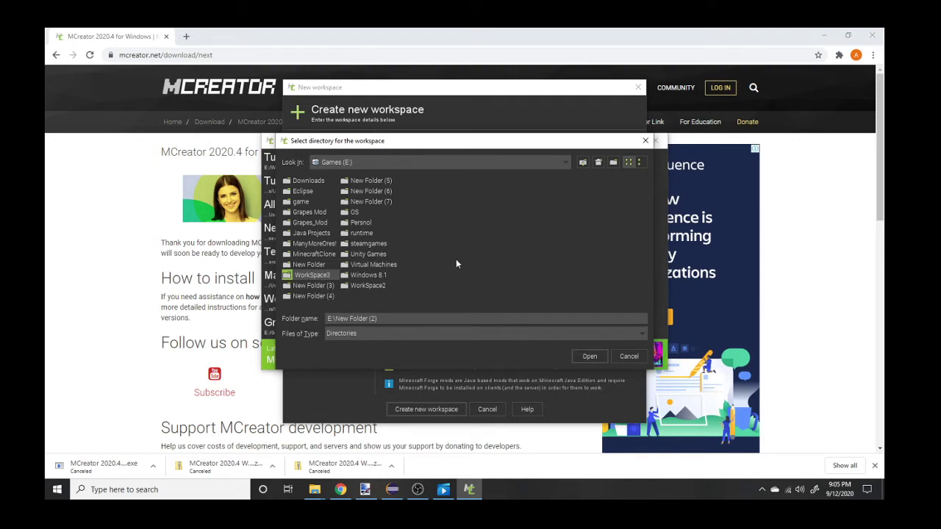
{"action": "key", "text": "Return"}
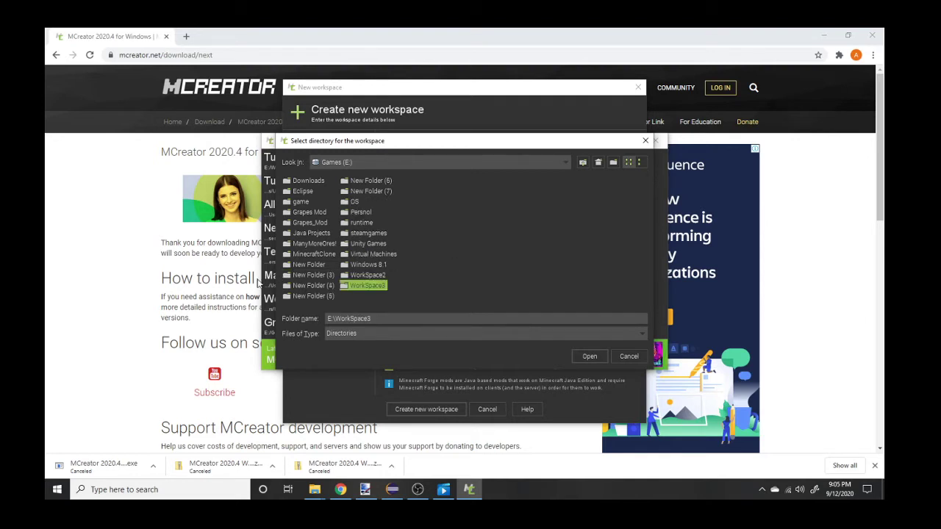
{"action": "double_click", "coordinate": [361, 285]}
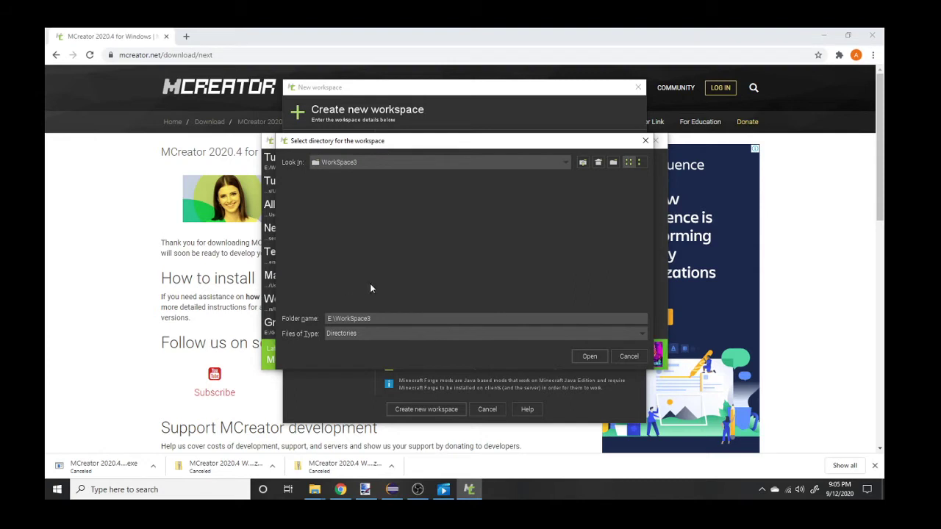
{"action": "left_click", "coordinate": [586, 357]}
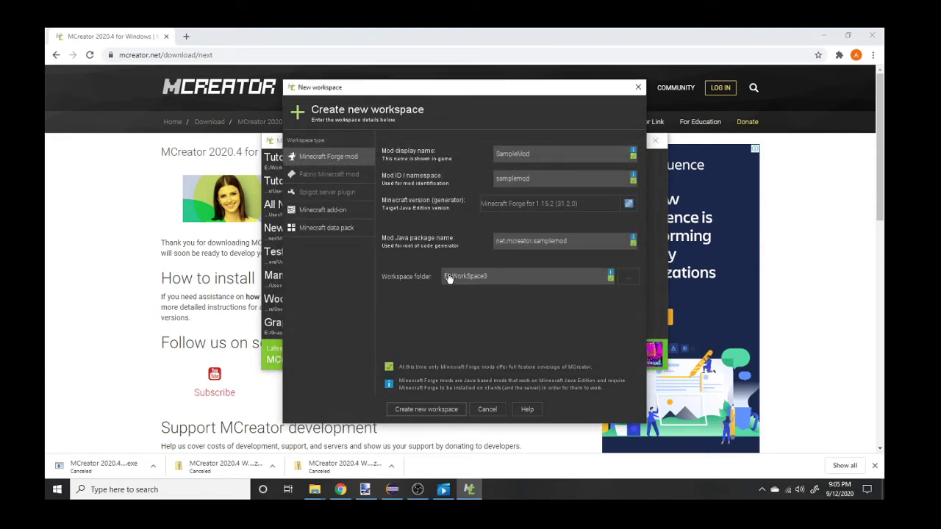
- Create the SampleMod workspace in the E:\WorkSpace3 folder
{"action": "left_click_drag", "start_coordinate": [443, 277], "coordinate": [490, 283]}
{"action": "left_click", "coordinate": [427, 409]}
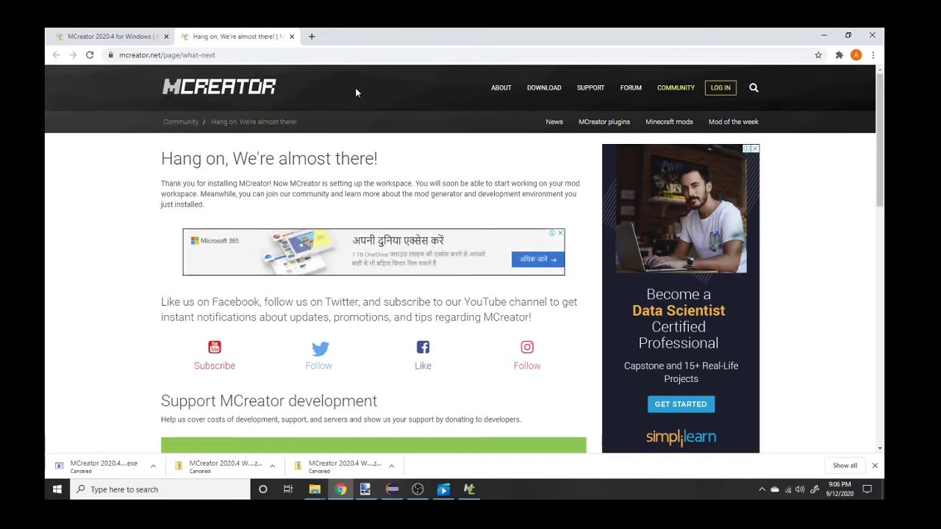
- Dismiss the ads on the MCreator what-next page, look over the page, and close the browser
{"action": "left_click", "coordinate": [560, 234]}
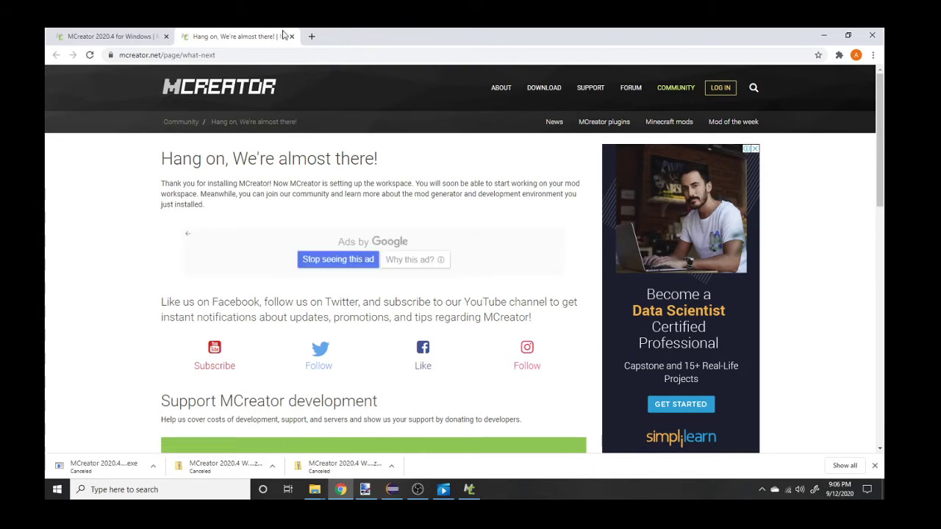
{"action": "left_click", "coordinate": [754, 150]}
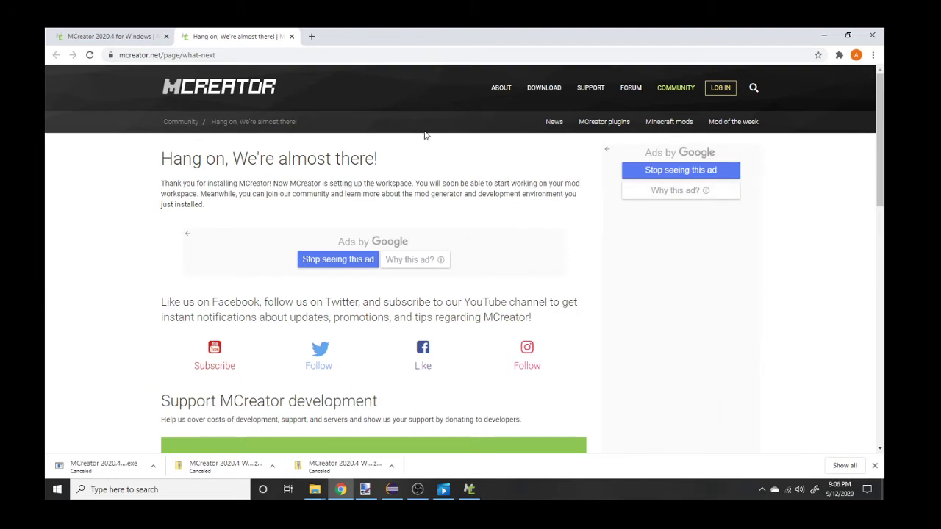
{"action": "scroll", "coordinate": [361, 112], "scroll_direction": "down", "scroll_amount": 2}
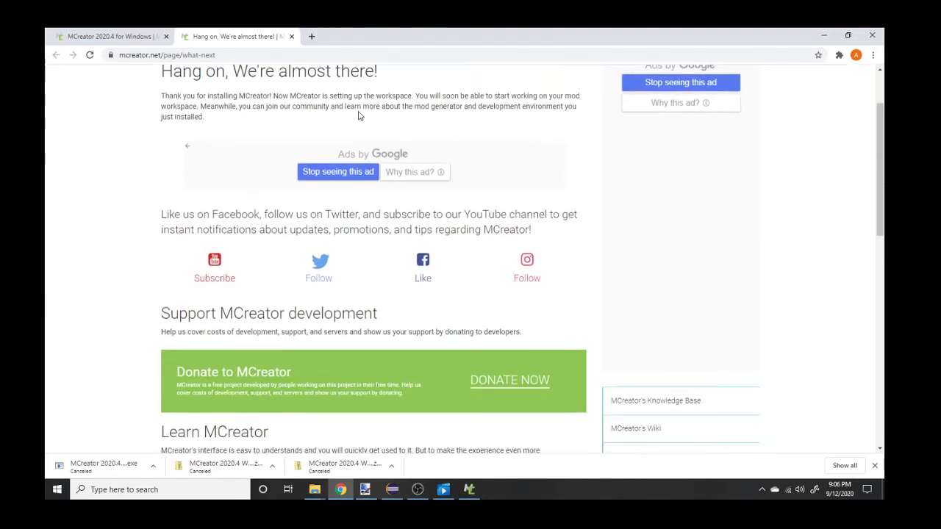
{"action": "scroll", "coordinate": [360, 112], "scroll_direction": "up", "scroll_amount": 2}
{"action": "left_click_drag", "start_coordinate": [406, 153], "coordinate": [307, 184]}
{"action": "left_click_drag", "start_coordinate": [441, 151], "coordinate": [268, 148]}
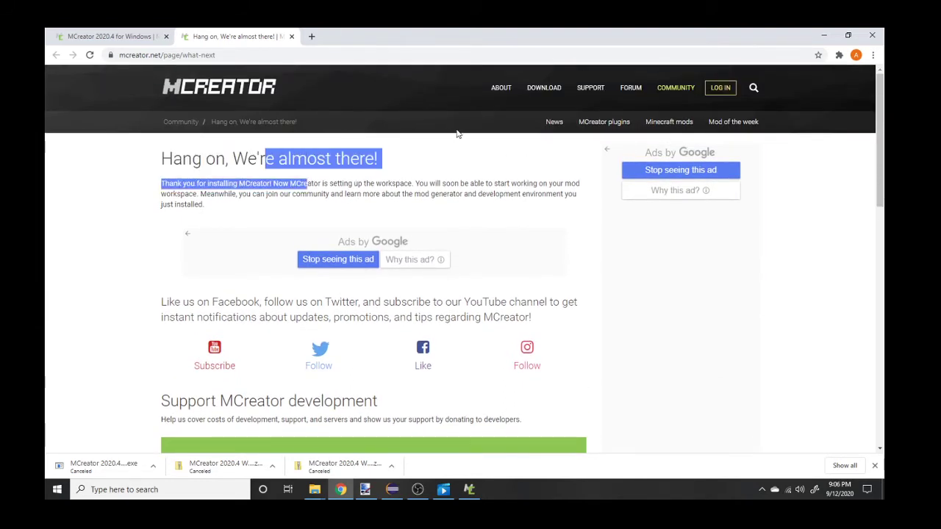
{"action": "left_click", "coordinate": [447, 136]}
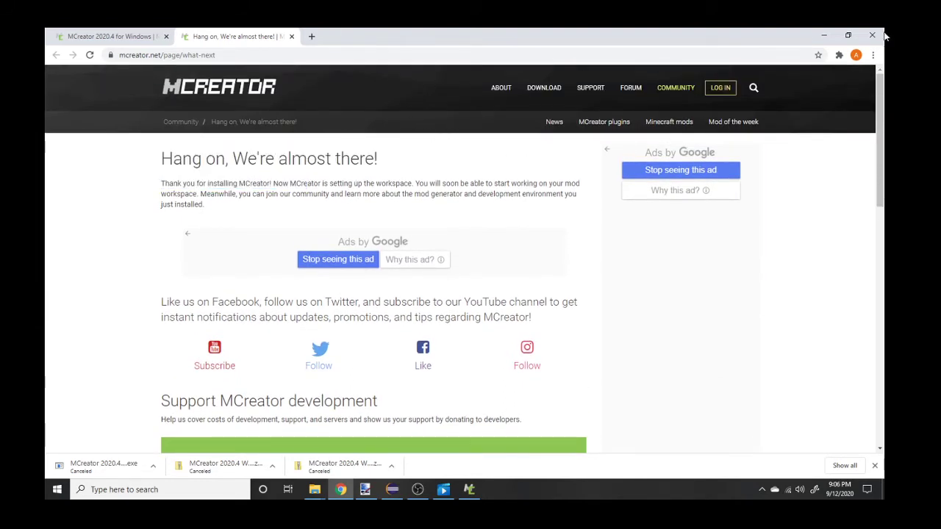
{"action": "left_click", "coordinate": [291, 38]}
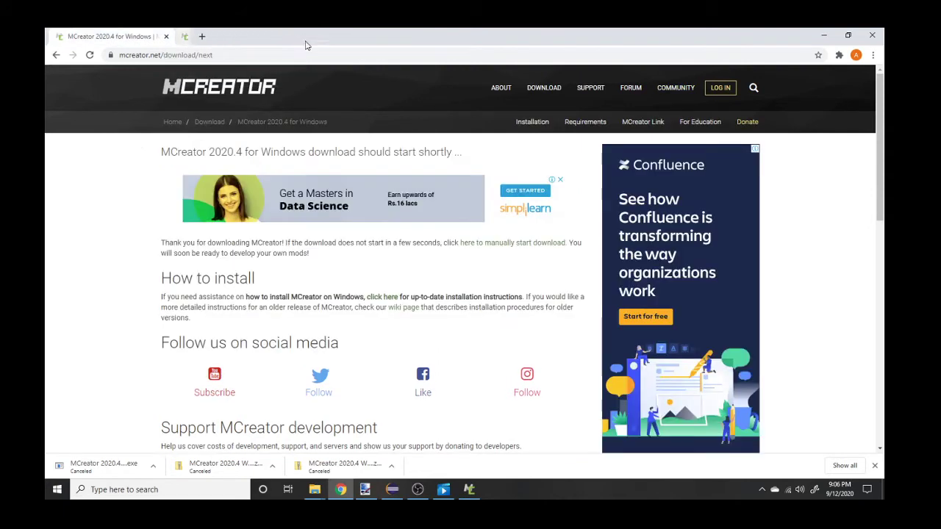
{"action": "left_click", "coordinate": [882, 31]}
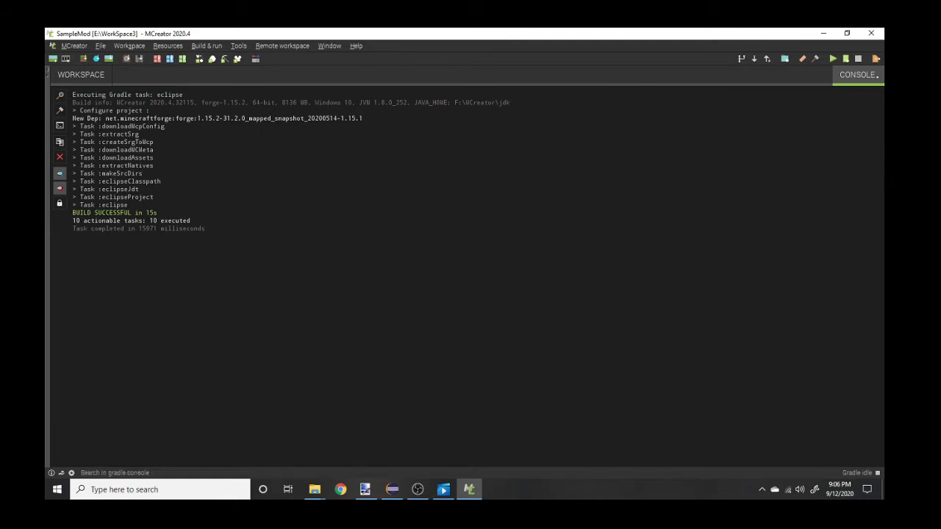
- Switch from the Gradle console to the workspace's mod elements view
{"action": "mouse_move", "coordinate": [360, 126]}
{"action": "left_mouse_down"}
{"action": "mouse_move", "coordinate": [223, 118]}
{"action": "mouse_move", "coordinate": [368, 111]}
{"action": "left_mouse_up"}
{"action": "left_click", "coordinate": [371, 117]}
{"action": "left_click", "coordinate": [97, 78]}
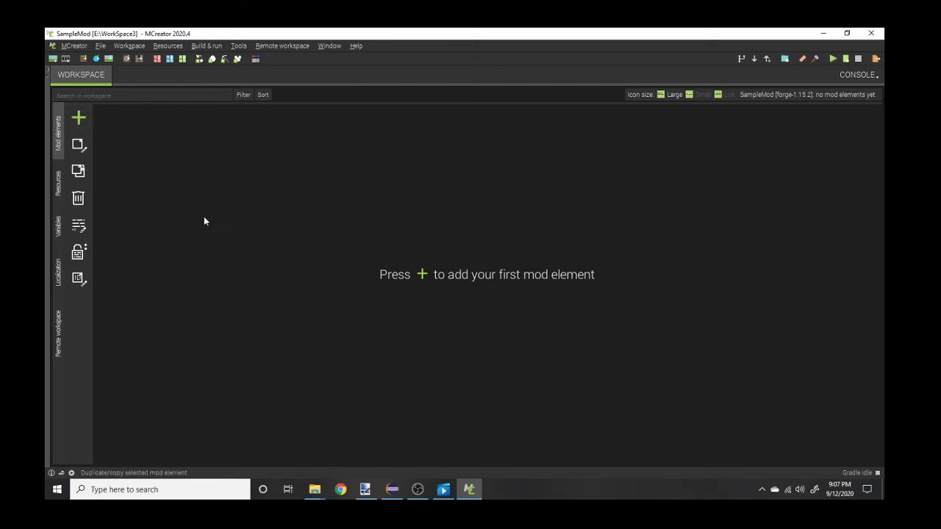
- Add an Item mod element named Topaz and try to save it without a texture
{"action": "left_click", "coordinate": [80, 122]}
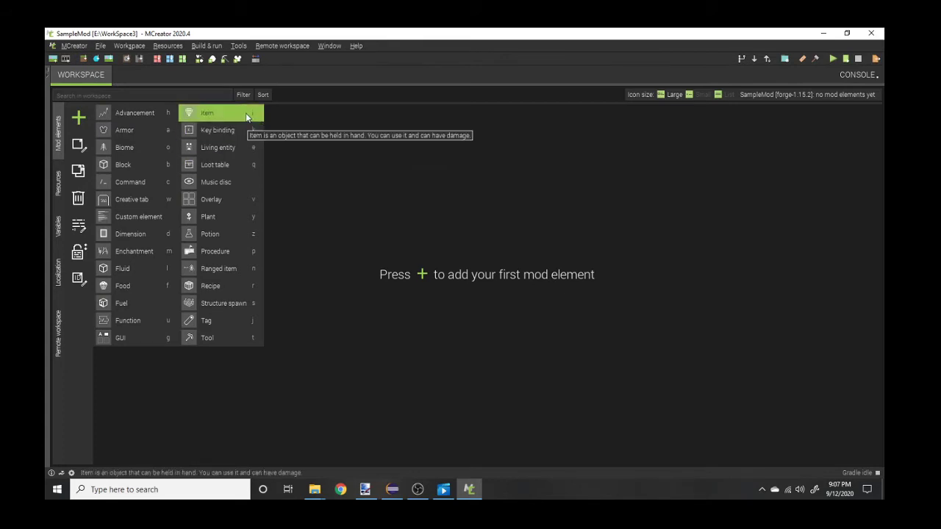
{"action": "left_click", "coordinate": [206, 113]}
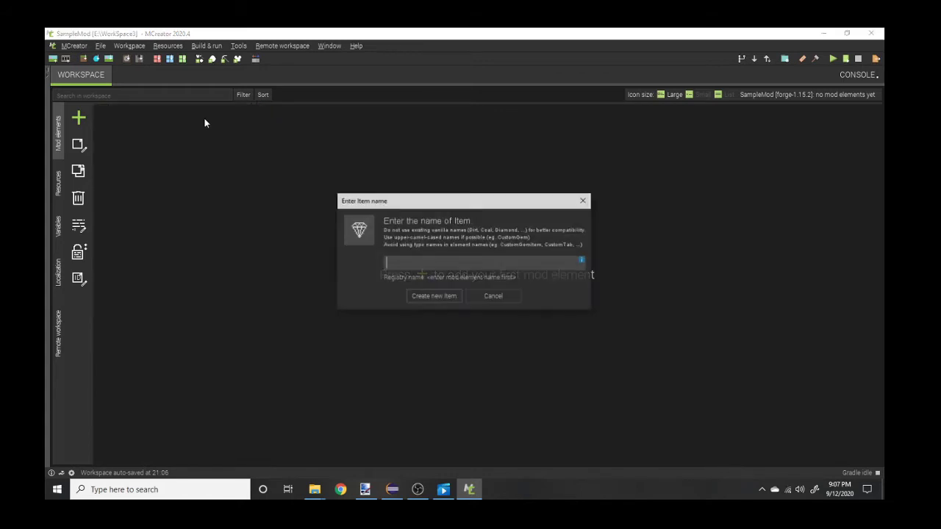
{"action": "left_click_drag", "start_coordinate": [533, 202], "coordinate": [561, 159]}
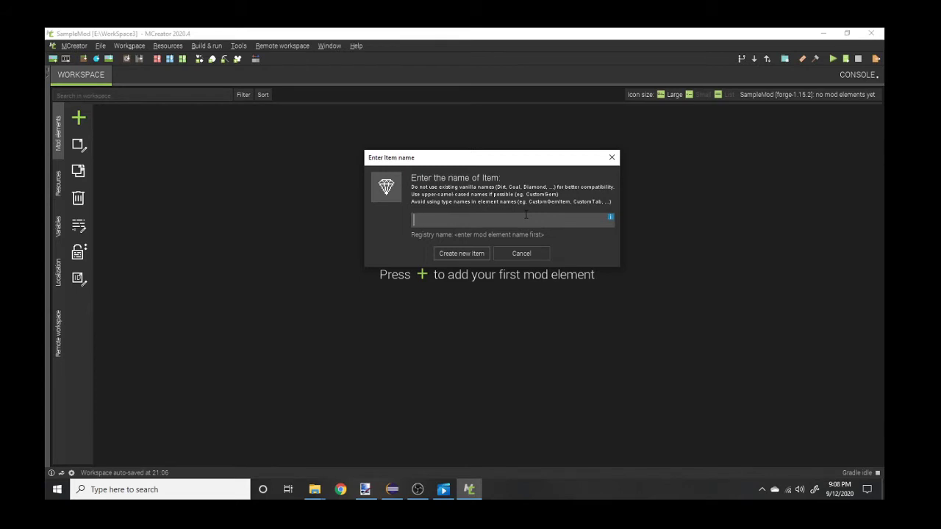
{"action": "type", "text": "Tpp"}
{"action": "key", "text": "BackSpace"}
{"action": "key", "text": "BackSpace"}
{"action": "type", "text": "opaz"}
{"action": "key", "text": "BackSpace"}
{"action": "left_click", "coordinate": [477, 254]}
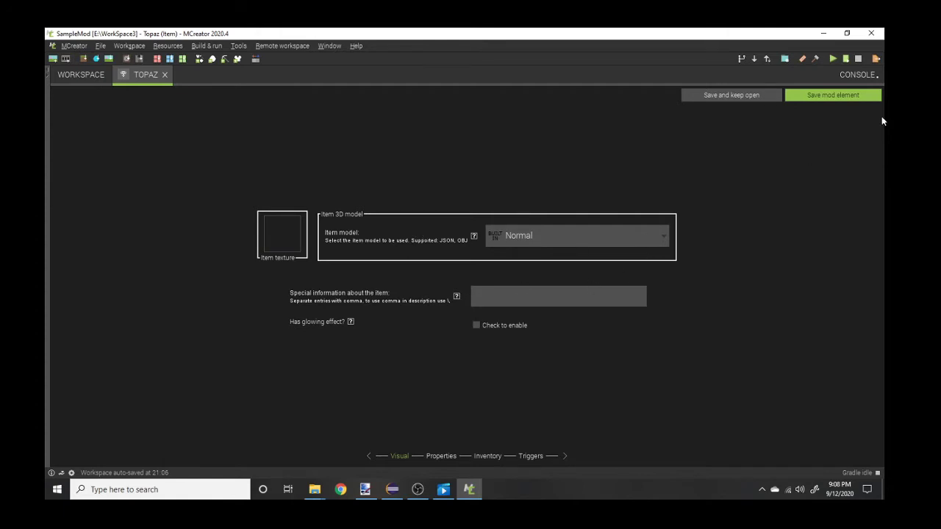
{"action": "left_click", "coordinate": [842, 96]}
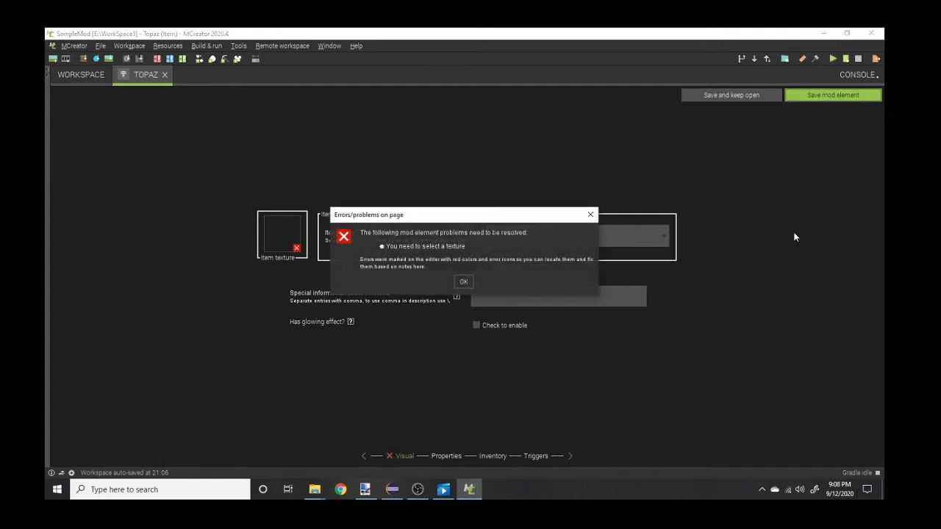
{"action": "left_click", "coordinate": [463, 281]}
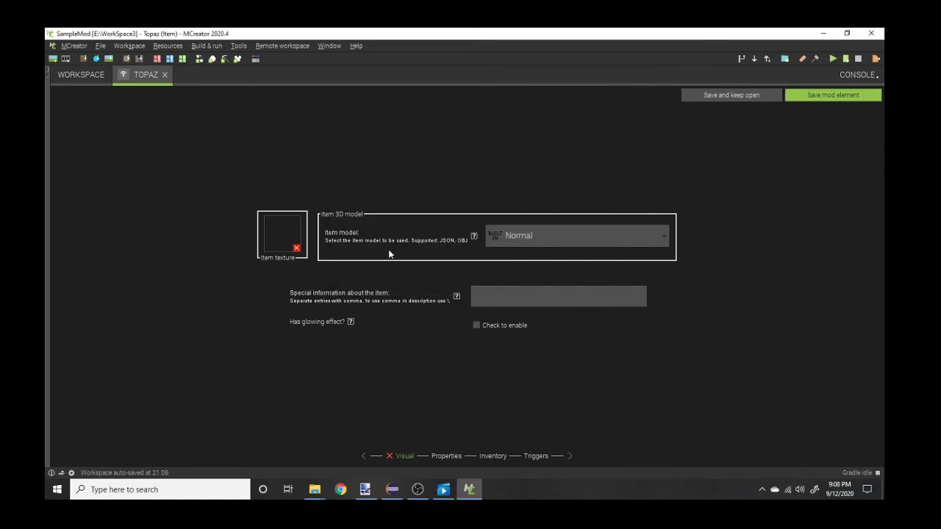
- Browse for a PNG texture to import for the Topaz item, and close the item without saving it
{"action": "left_click", "coordinate": [288, 231]}
{"action": "left_click", "coordinate": [362, 148]}
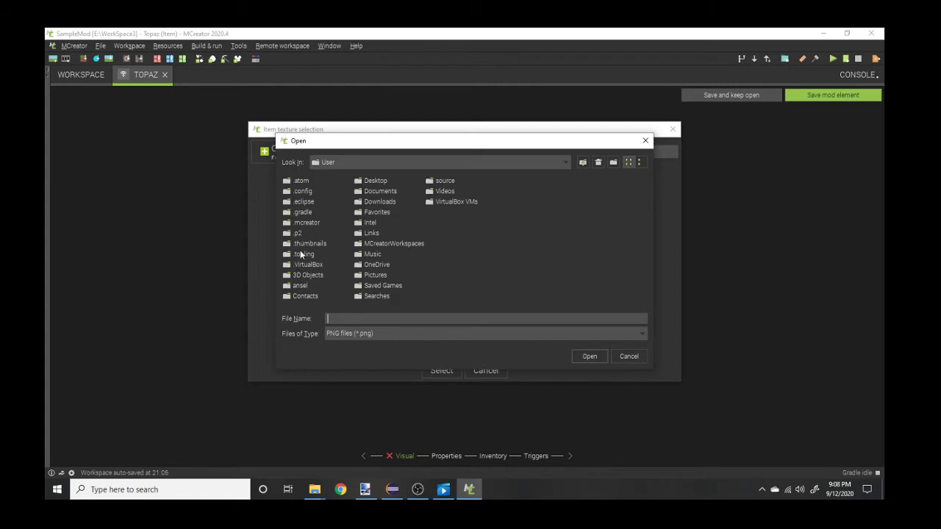
{"action": "left_click", "coordinate": [645, 140]}
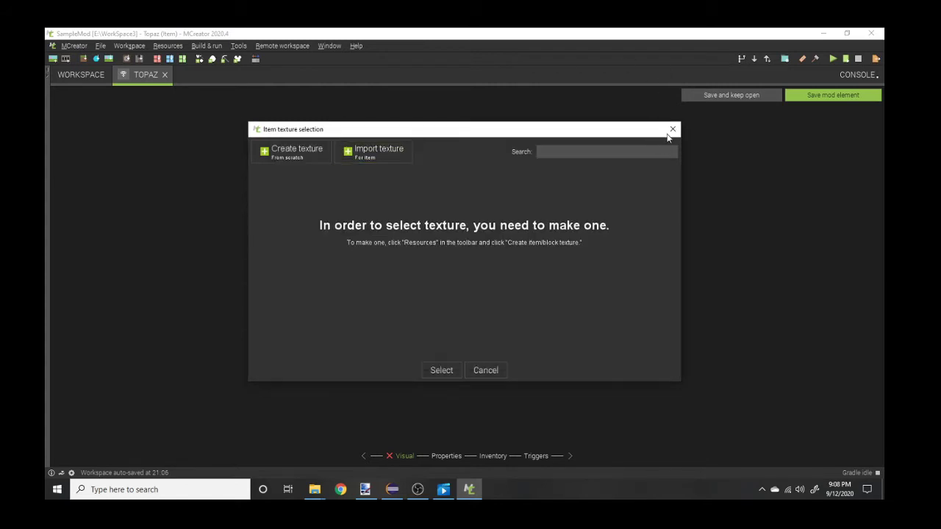
{"action": "left_click", "coordinate": [672, 129]}
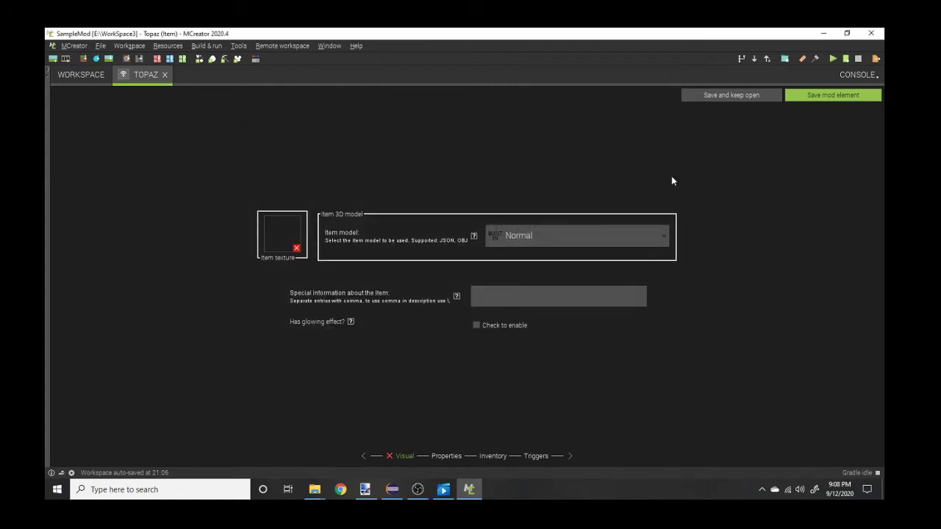
{"action": "left_click", "coordinate": [266, 234]}
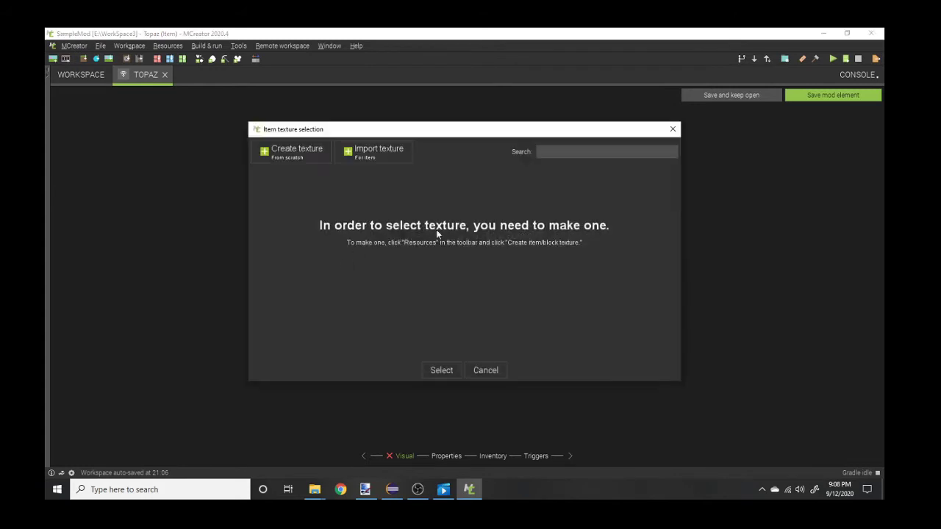
{"action": "left_click", "coordinate": [375, 152]}
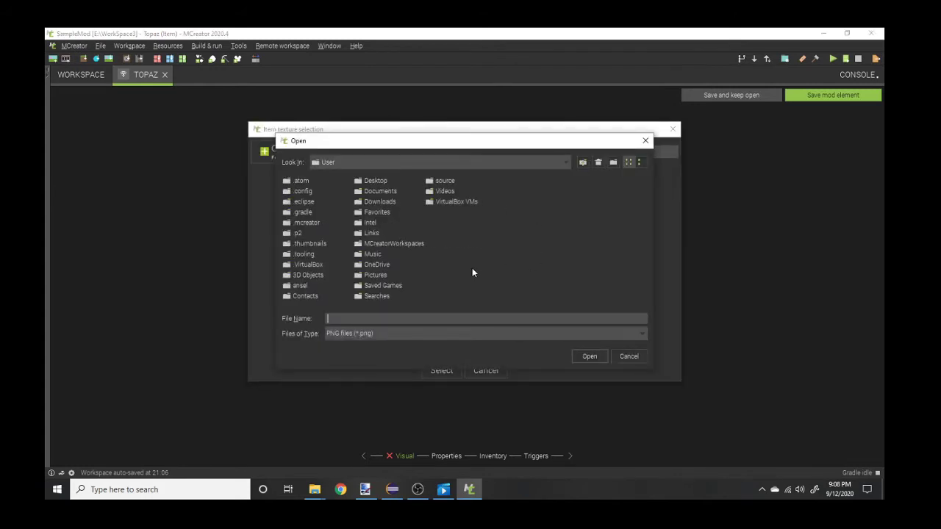
{"action": "left_click", "coordinate": [629, 357]}
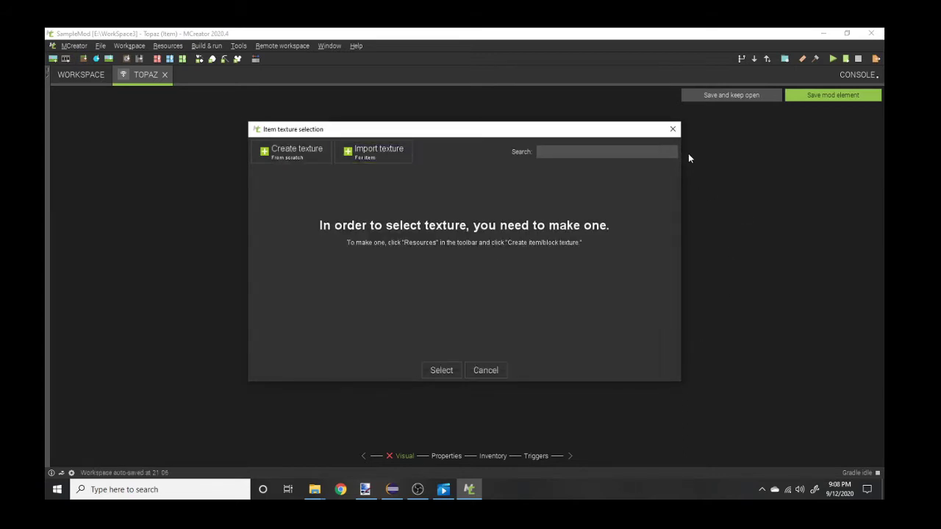
{"action": "left_click", "coordinate": [673, 129]}
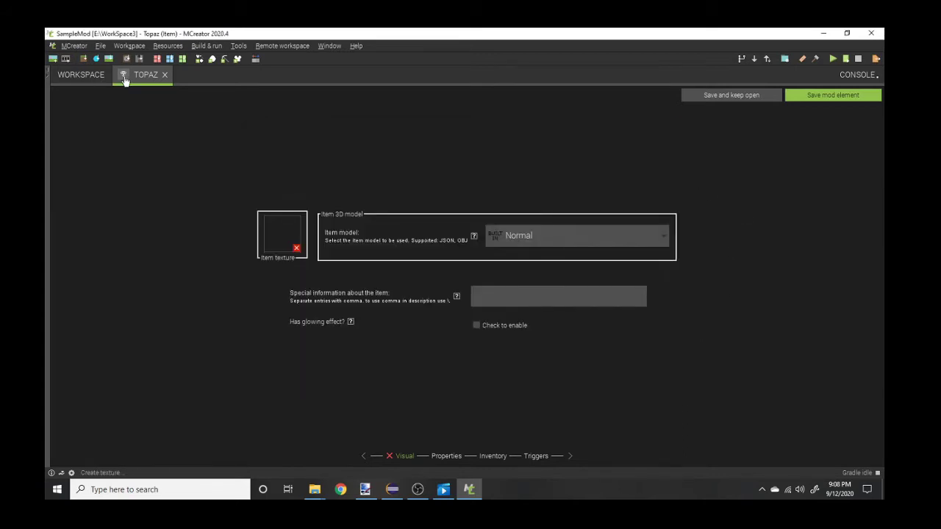
{"action": "left_click", "coordinate": [166, 75]}
{"action": "left_click", "coordinate": [79, 117]}
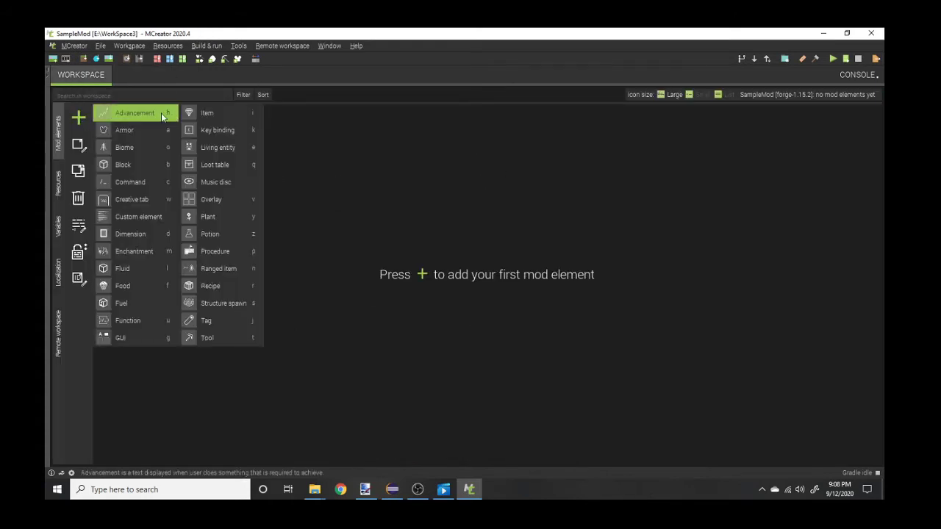
{"action": "left_click", "coordinate": [209, 113]}
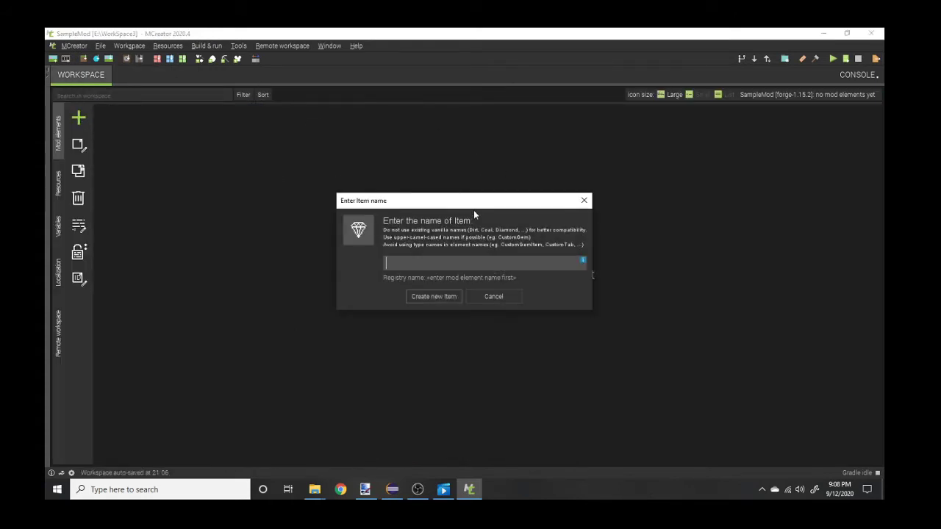
{"action": "type", "text": "Tpaz"}
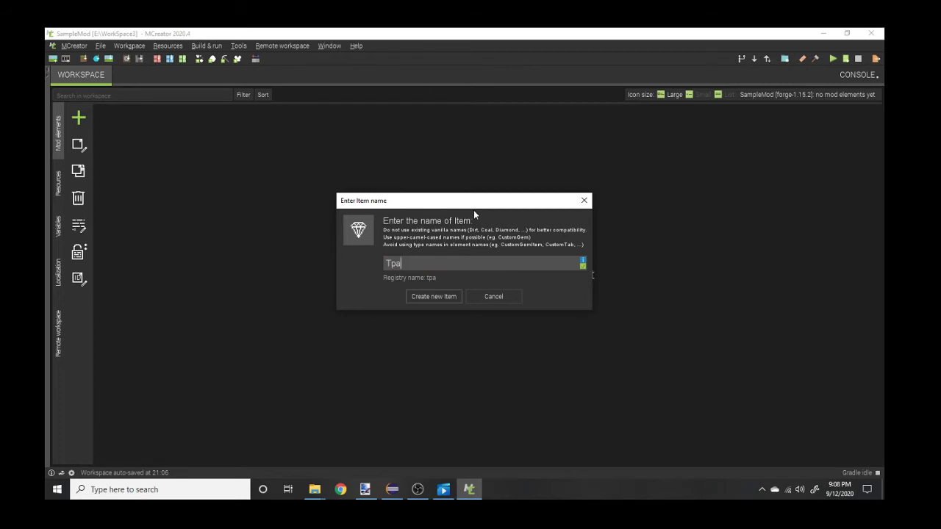
{"action": "key", "text": "BackSpace"}
{"action": "key", "text": "BackSpace"}
{"action": "key", "text": "BackSpace"}
{"action": "key", "text": "BackSpace"}
{"action": "left_click", "coordinate": [583, 200]}
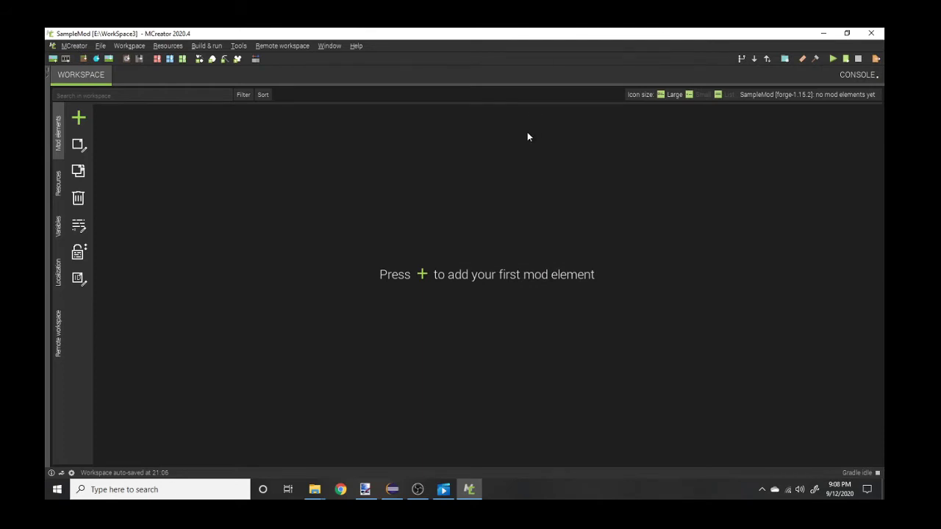
- Start a new ore pack with the Ore pack maker, using the Gem based type and the name Topaz
{"action": "left_click", "coordinate": [213, 60]}
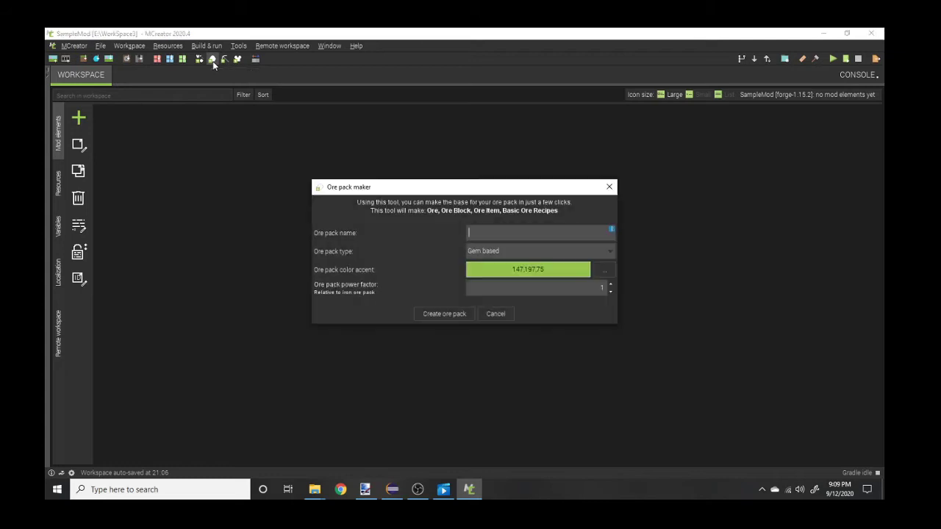
{"action": "left_click", "coordinate": [515, 255]}
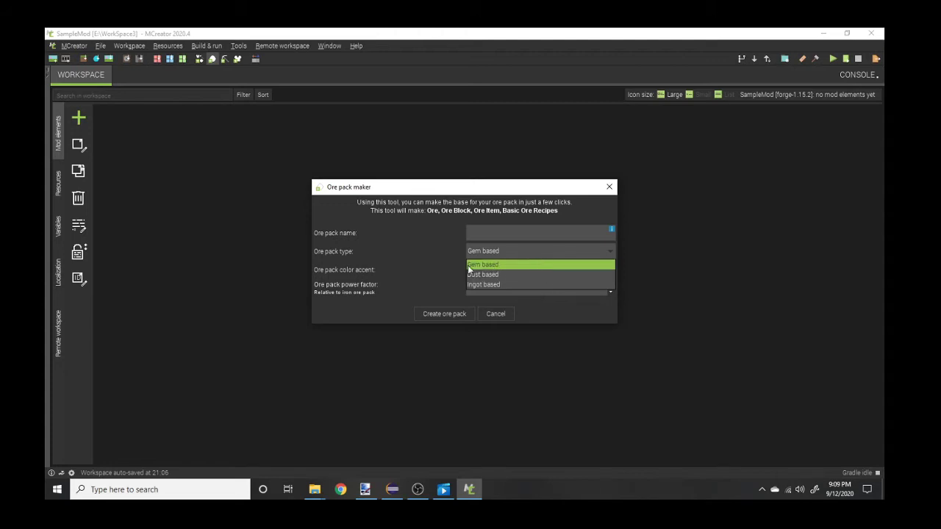
{"action": "left_click", "coordinate": [495, 264]}
{"action": "left_click", "coordinate": [526, 234]}
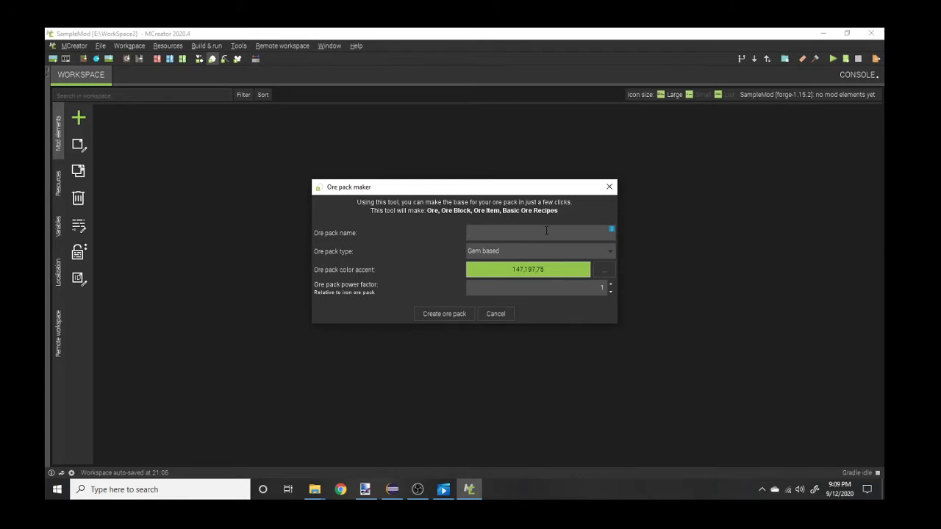
{"action": "type", "text": "Topasz"}
- Set the ore pack's color accent to the blue 51,0,255 and create the ore pack
{"action": "left_click", "coordinate": [613, 270]}
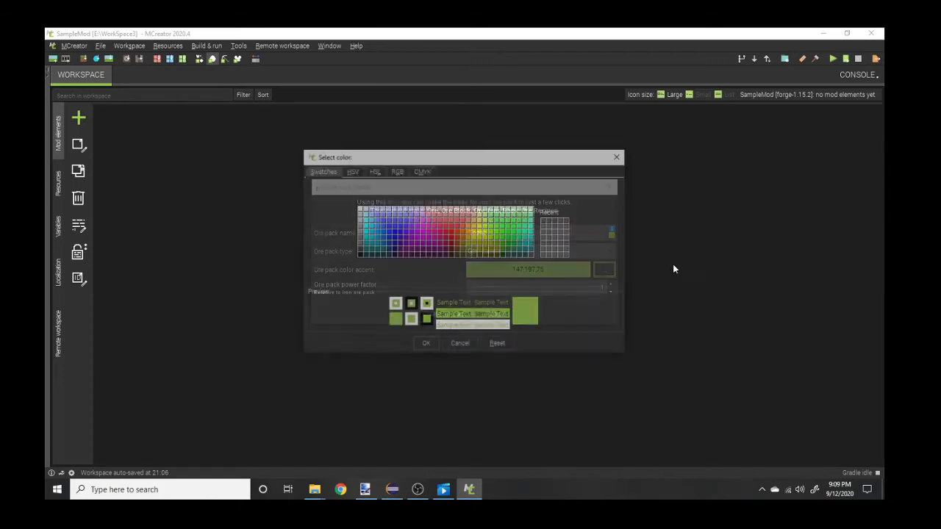
{"action": "left_click", "coordinate": [452, 243]}
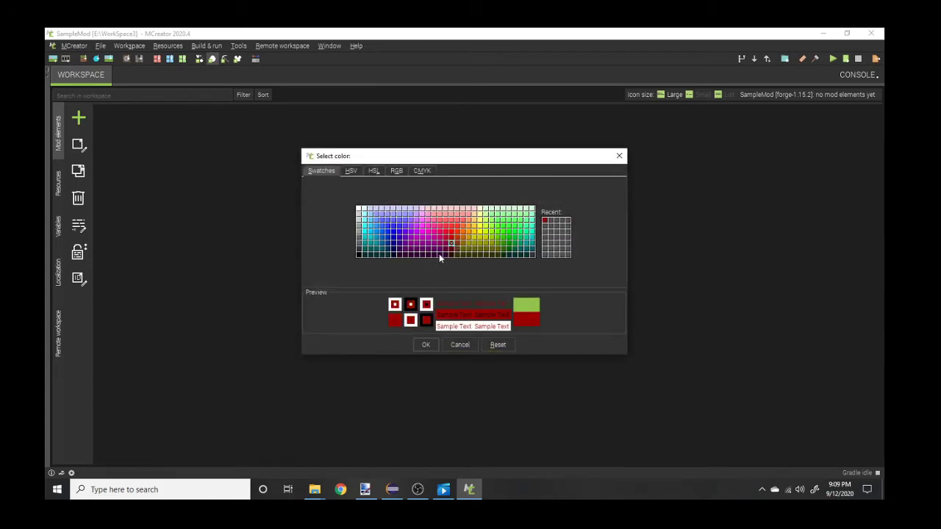
{"action": "left_click", "coordinate": [399, 237]}
{"action": "left_click", "coordinate": [426, 345]}
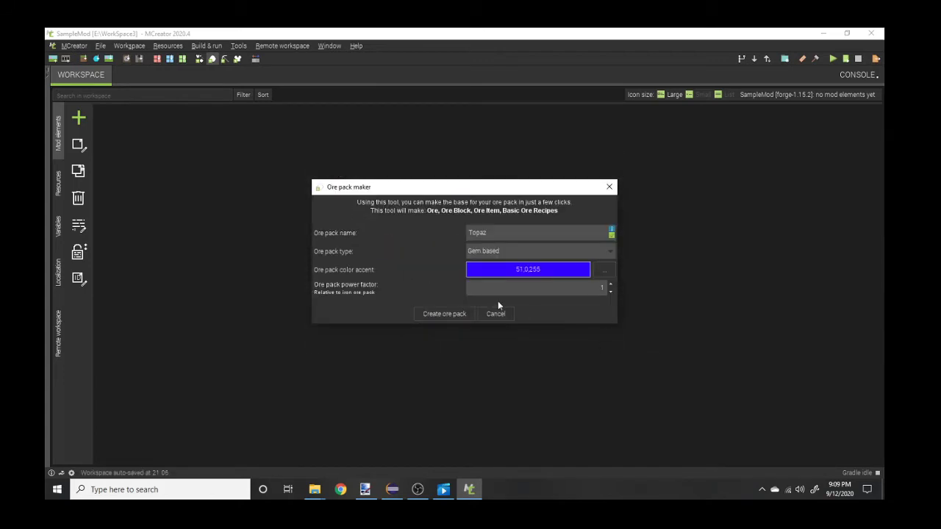
{"action": "left_click", "coordinate": [445, 314]}
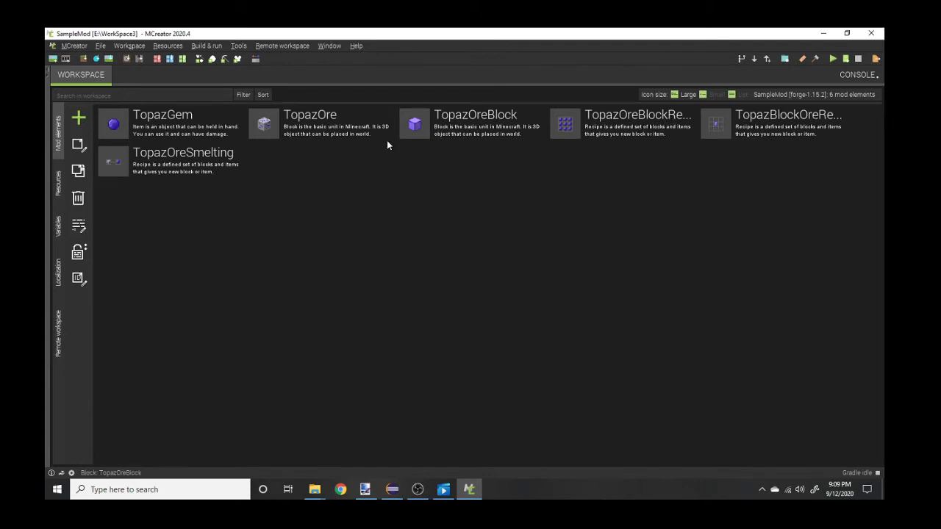
{"action": "left_click", "coordinate": [485, 122]}
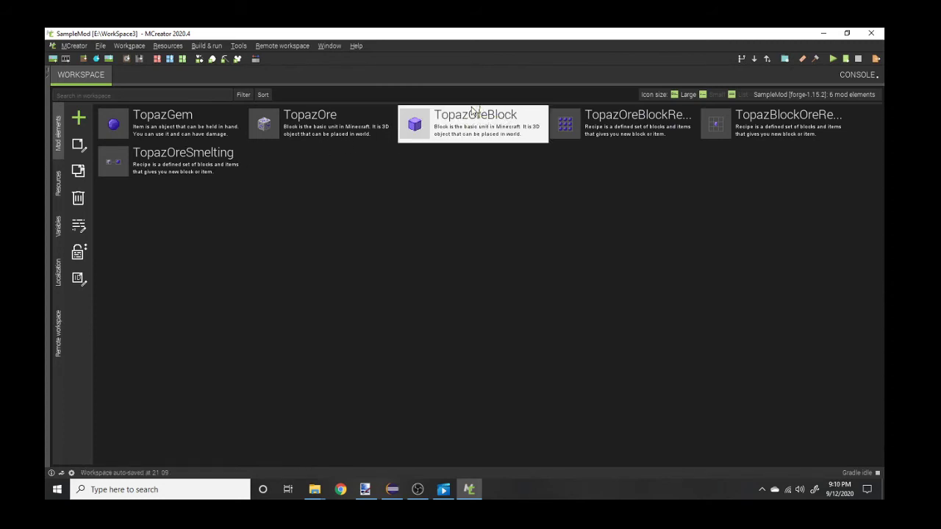
{"action": "left_click", "coordinate": [558, 193]}
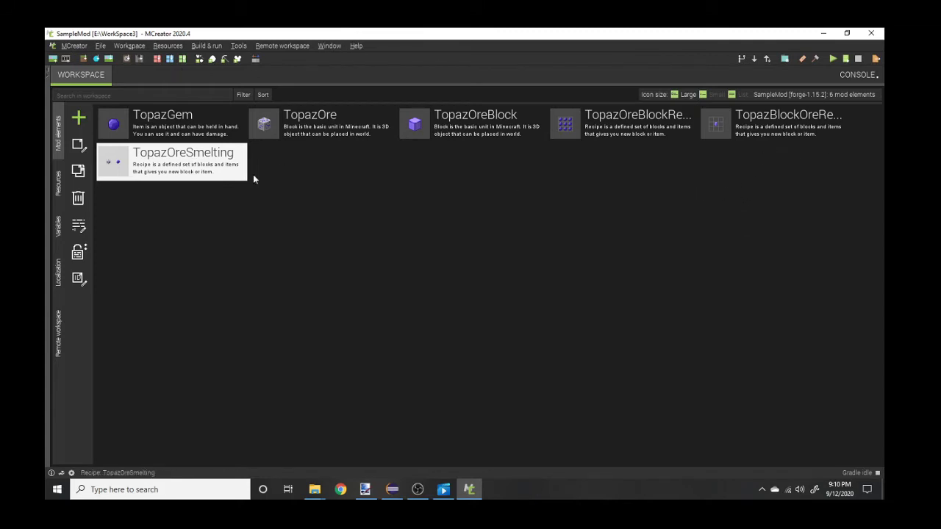
- Create a Topaz tool pack with the Tool pack maker, using the custom TopazGem item as its base item
{"action": "left_click", "coordinate": [225, 59]}
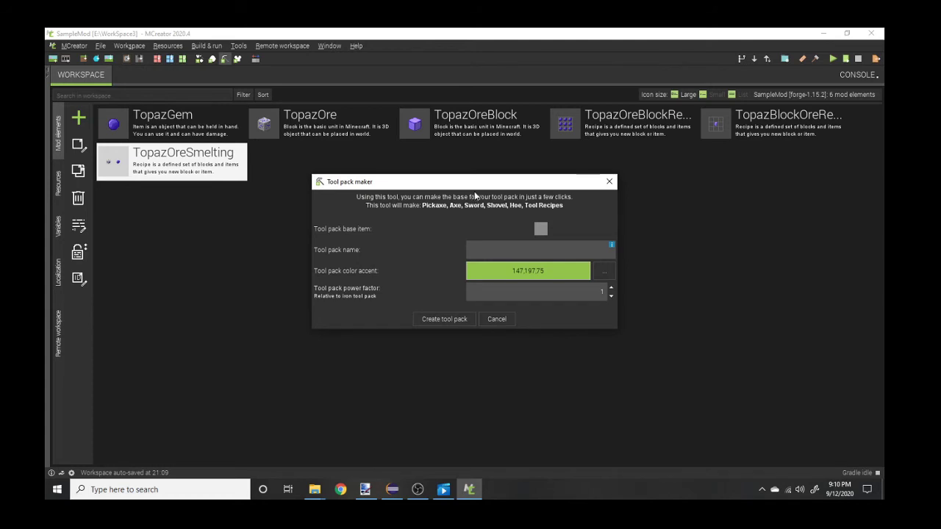
{"action": "left_click_drag", "start_coordinate": [513, 182], "coordinate": [547, 179]}
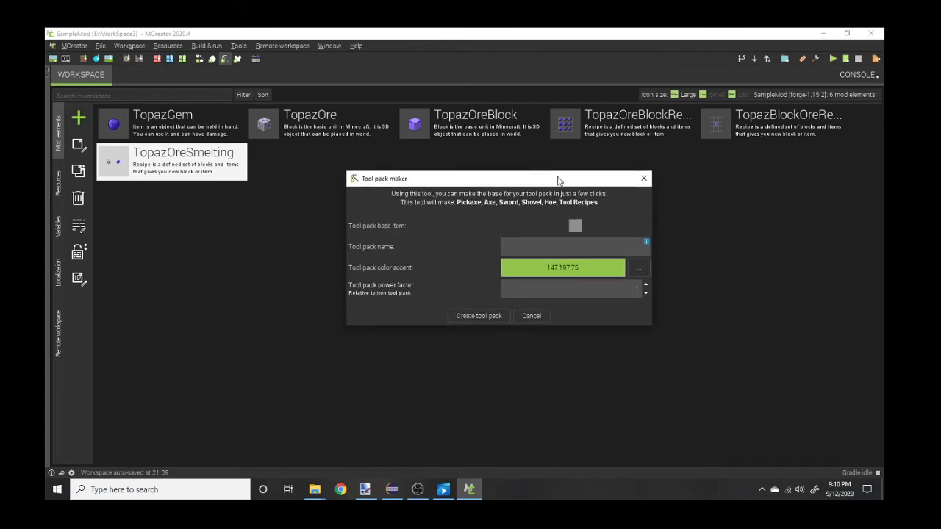
{"action": "left_click", "coordinate": [574, 227]}
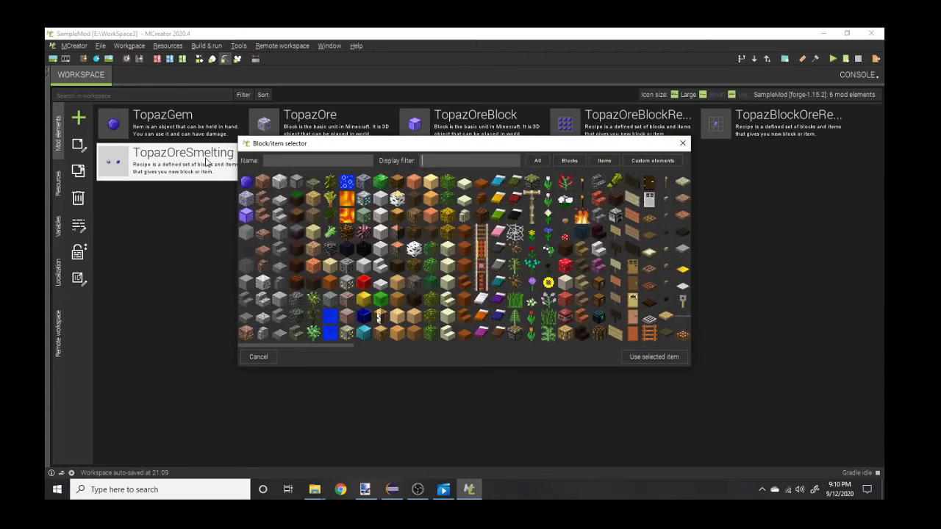
{"action": "left_click", "coordinate": [653, 160]}
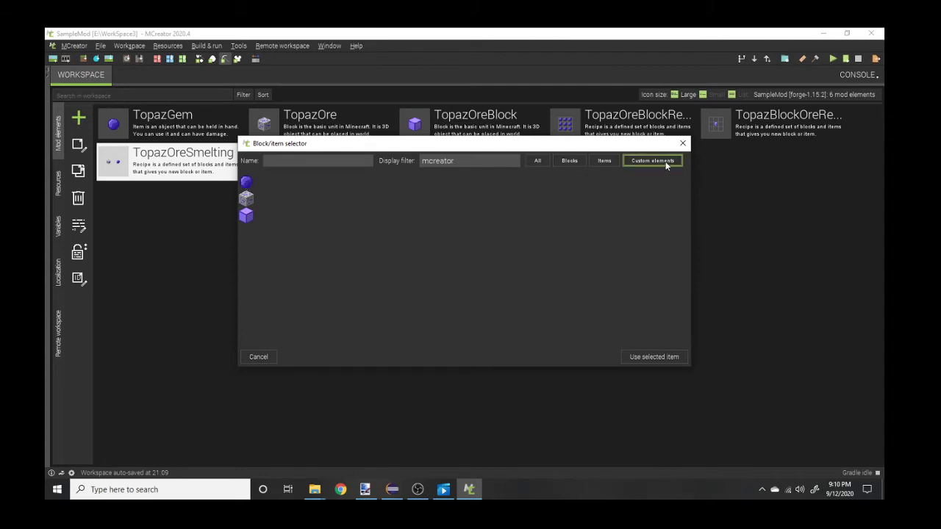
{"action": "left_click", "coordinate": [245, 182]}
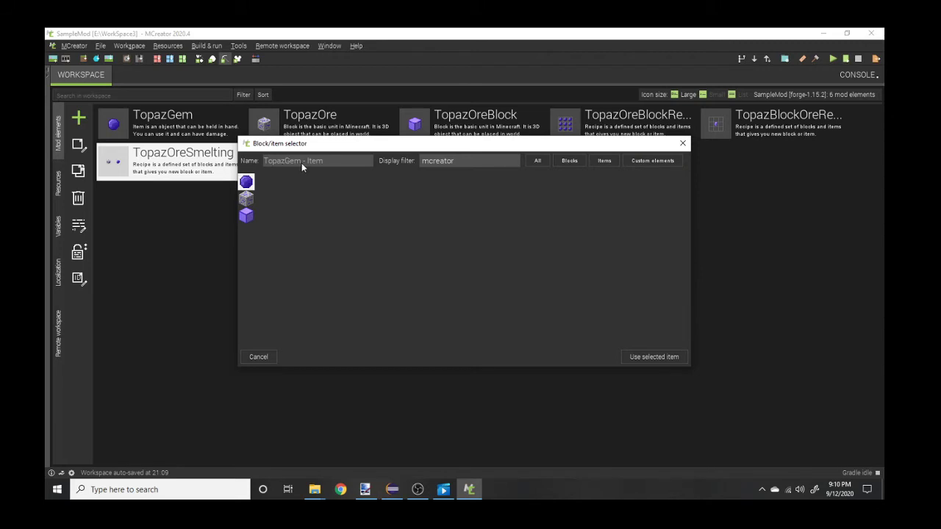
{"action": "left_click", "coordinate": [682, 358]}
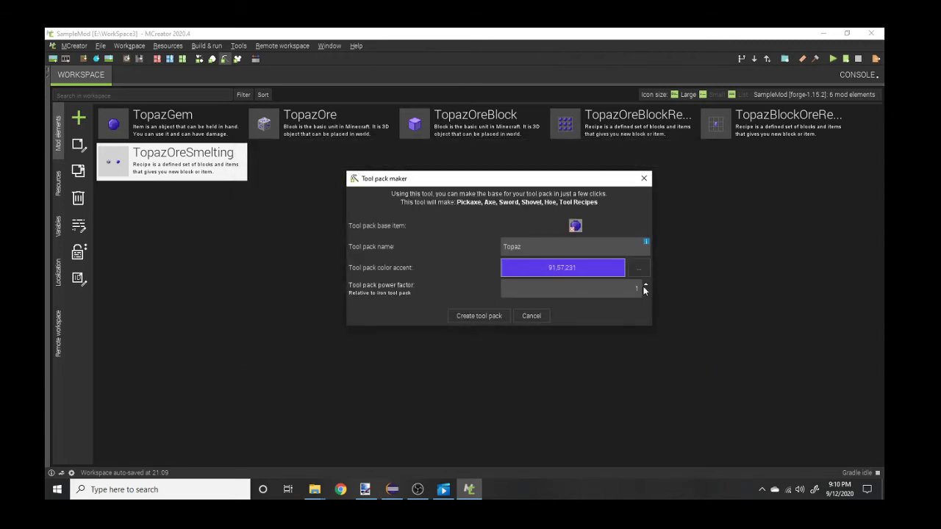
{"action": "left_click", "coordinate": [500, 316]}
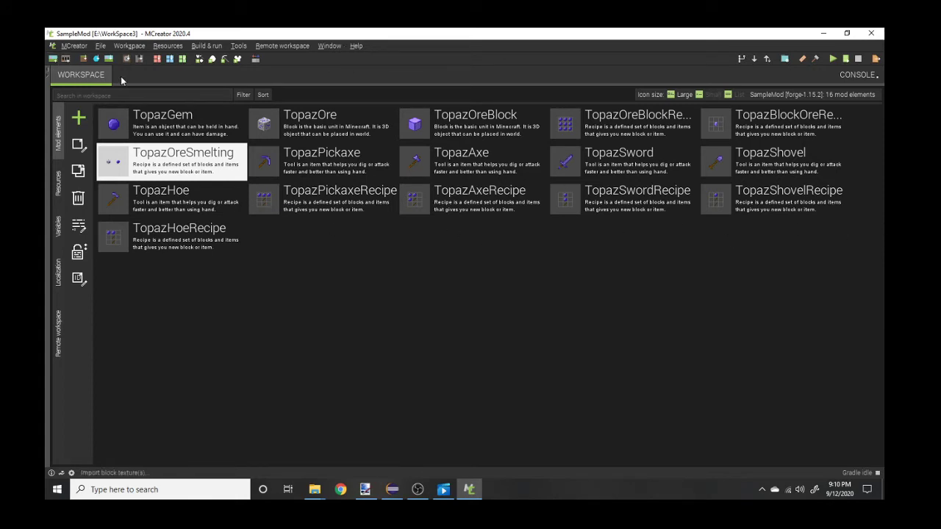
- Create a Topaz armor pack with the Armor pack maker, using TopazGem as base item and an armor power factor of 2
{"action": "left_click", "coordinate": [237, 59]}
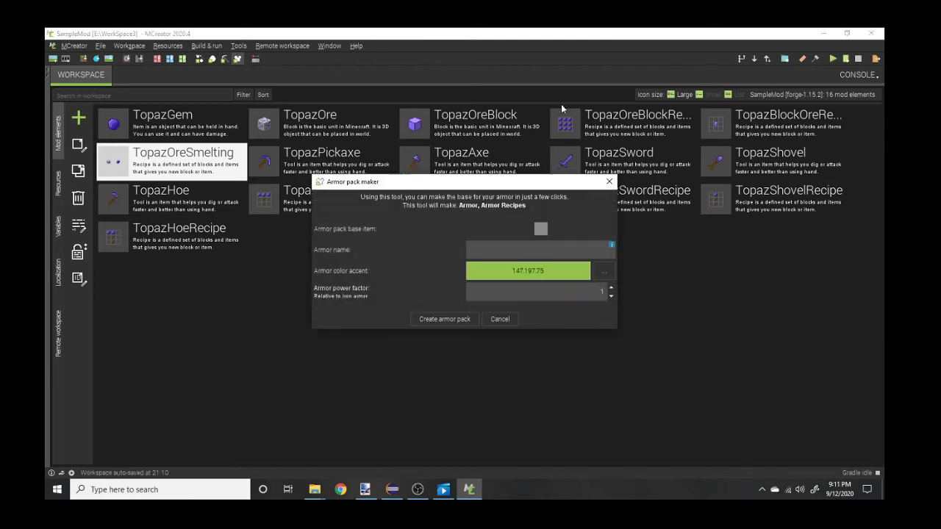
{"action": "left_click", "coordinate": [543, 236]}
{"action": "left_click", "coordinate": [652, 160]}
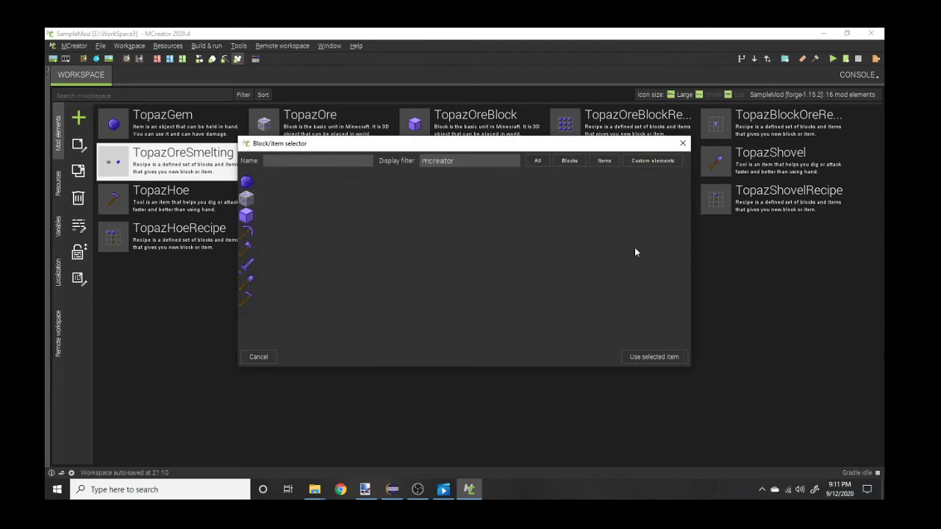
{"action": "left_click", "coordinate": [247, 183]}
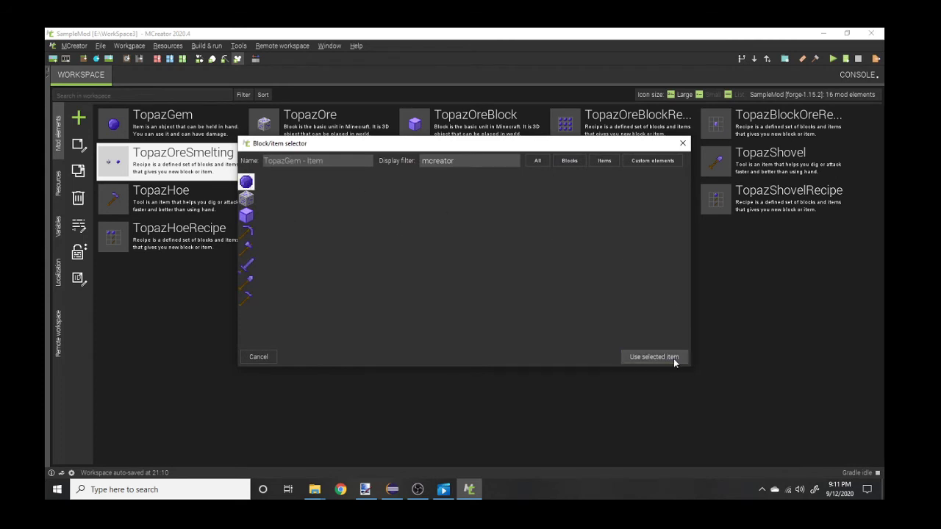
{"action": "left_click", "coordinate": [672, 358]}
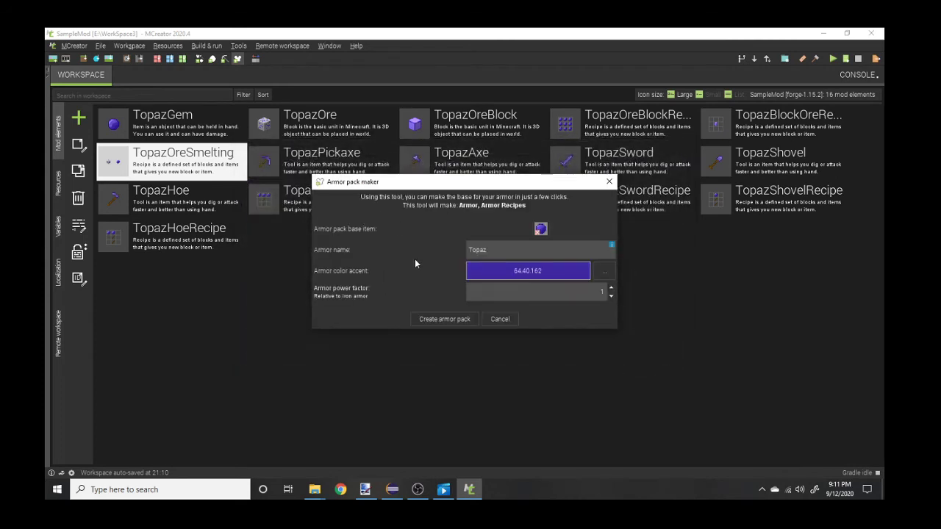
{"action": "double_click", "coordinate": [557, 297]}
{"action": "key", "text": "BackSpace"}
{"action": "type", "text": "2"}
{"action": "left_click", "coordinate": [461, 321]}
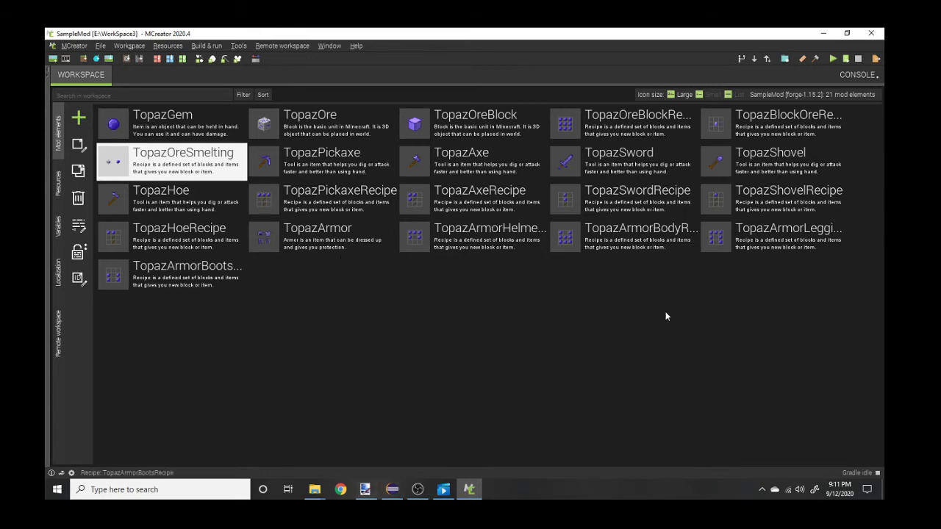
{"action": "left_click", "coordinate": [639, 311]}
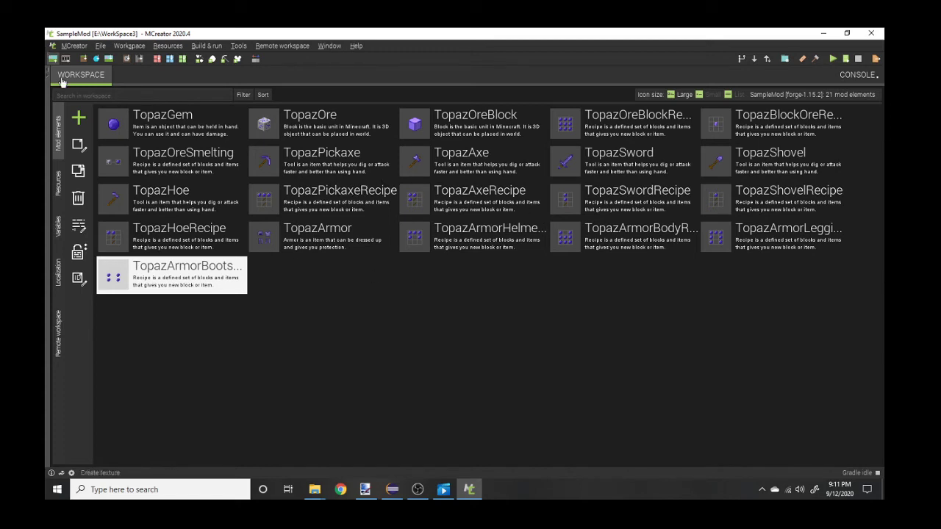
- Add a new Advancement mod element named Shiny
{"action": "left_click", "coordinate": [78, 122]}
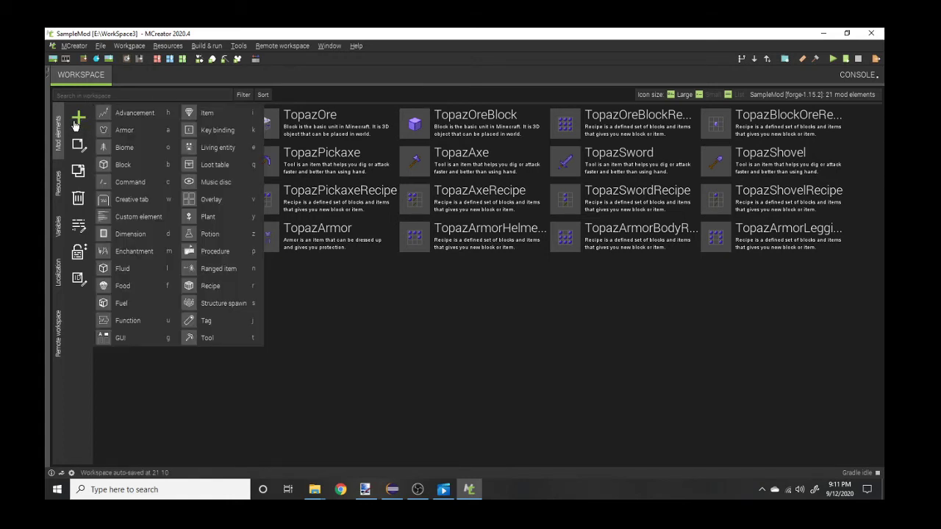
{"action": "left_click", "coordinate": [140, 116]}
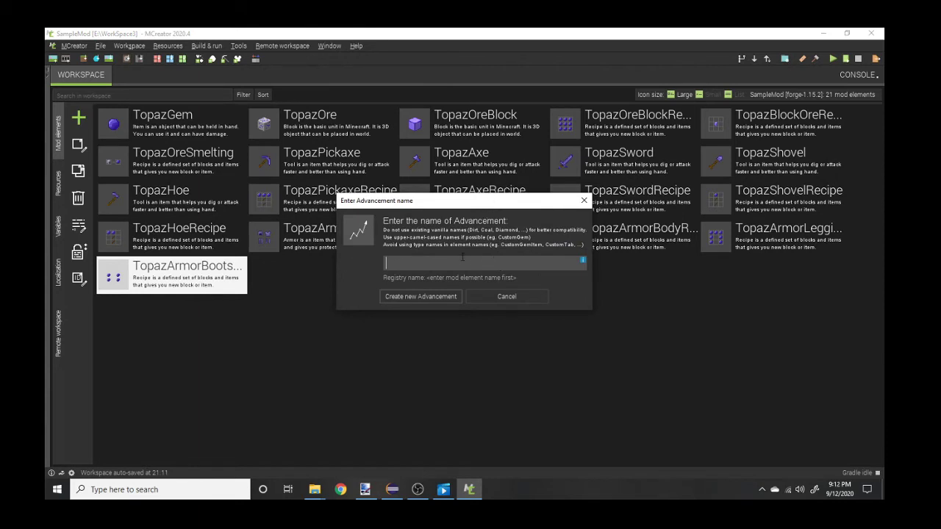
{"action": "type", "text": "T"}
{"action": "key", "text": "BackSpace"}
{"action": "type", "text": "Top"}
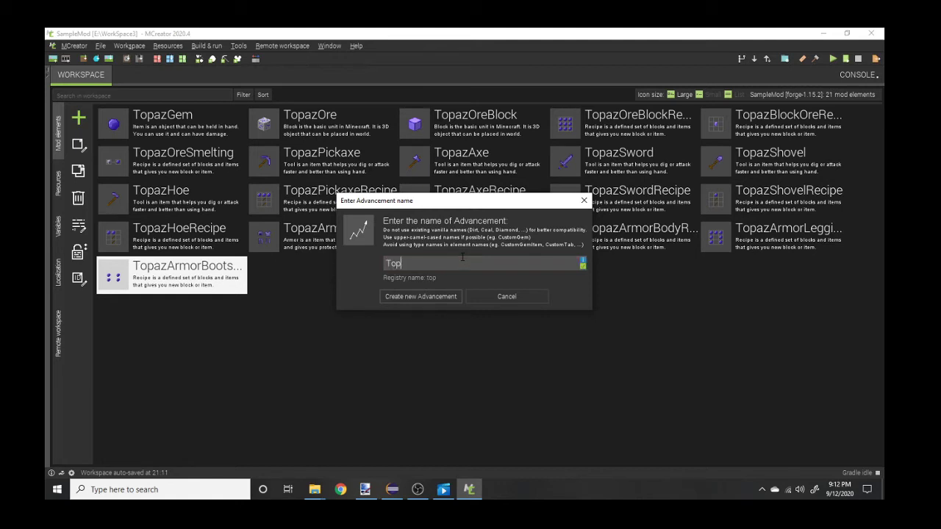
{"action": "type", "text": "az"}
{"action": "key", "text": "BackSpace"}
{"action": "key", "text": "BackSpace"}
{"action": "key", "text": "BackSpace"}
{"action": "key", "text": "BackSpace"}
{"action": "key", "text": "BackSpace"}
{"action": "key", "text": "BackSpace"}
{"action": "type", "text": "Shiny."}
{"action": "key", "text": "BackSpace"}
{"action": "left_click", "coordinate": [438, 296]}
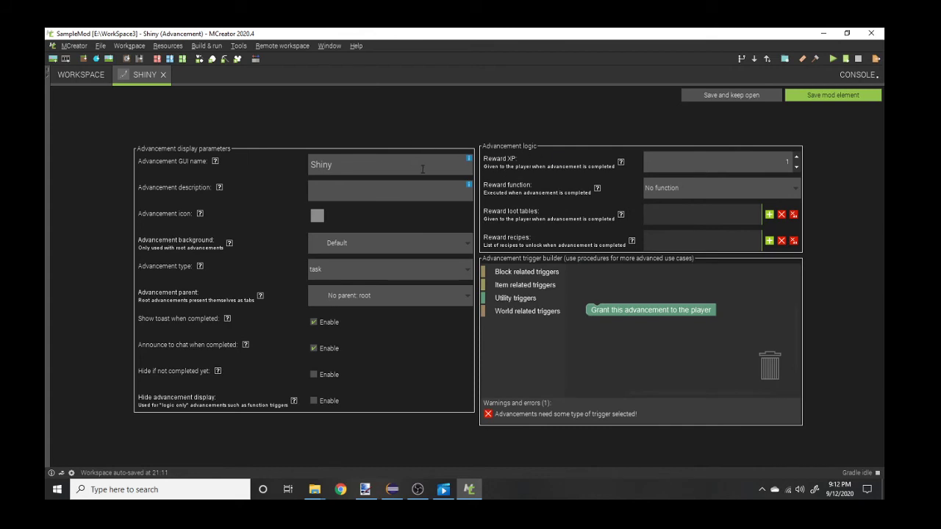
- Give the Shiny advancement the description "Obtain Topaz." and the TopazGem item as its icon
{"action": "left_click_drag", "start_coordinate": [312, 163], "coordinate": [356, 149]}
{"action": "key", "text": "BackSpace"}
{"action": "type", "text": "Obtain Topaz."}
{"action": "left_click", "coordinate": [317, 218]}
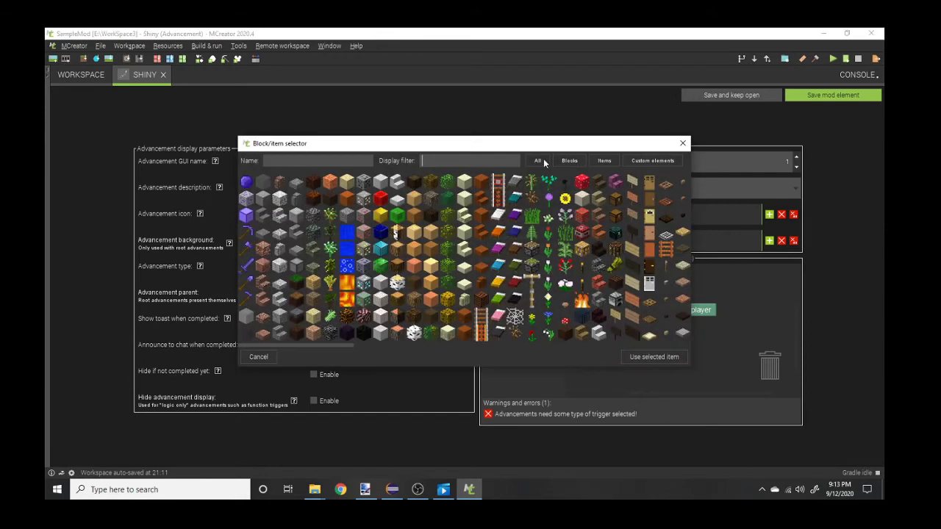
{"action": "left_click", "coordinate": [650, 161]}
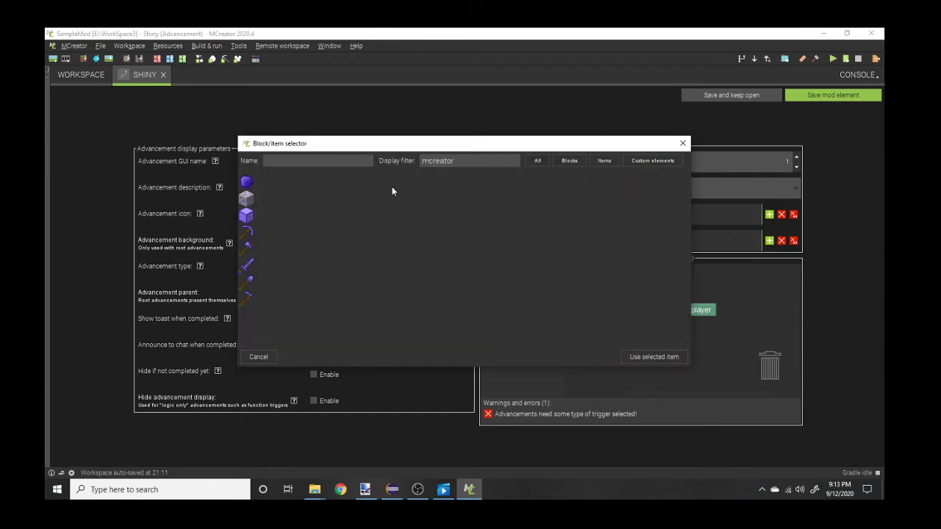
{"action": "left_click", "coordinate": [246, 182]}
{"action": "left_click", "coordinate": [654, 357]}
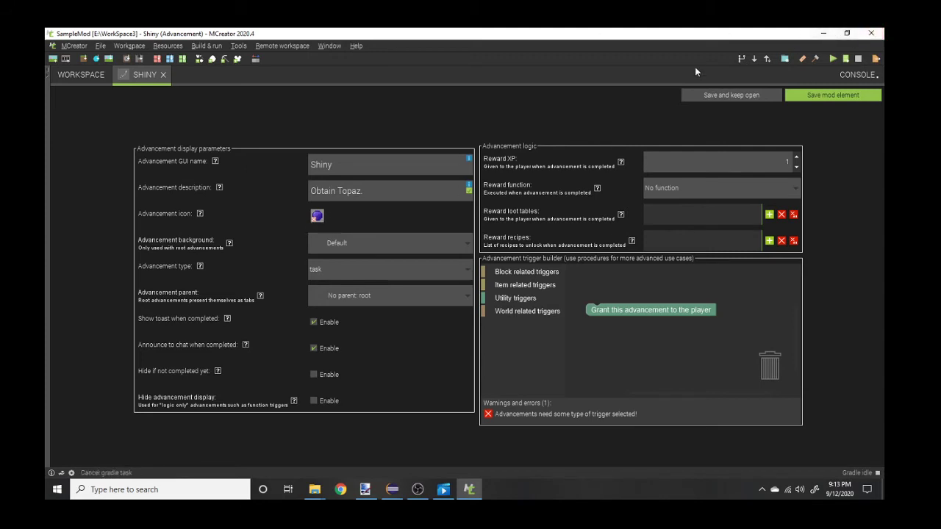
- Examine the background, type and parent options available for the advancement
{"action": "left_click", "coordinate": [323, 242]}
{"action": "left_click", "coordinate": [327, 262]}
{"action": "left_click", "coordinate": [322, 297]}
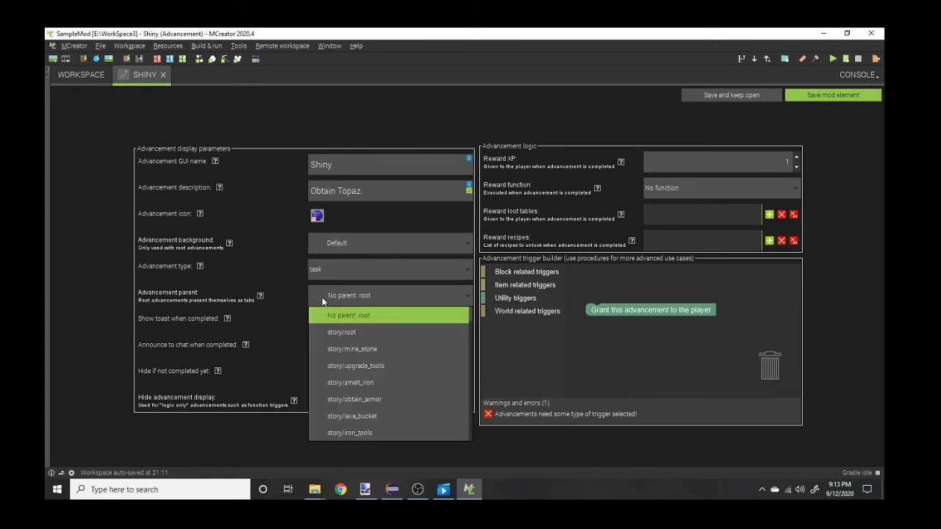
{"action": "scroll", "coordinate": [396, 350], "scroll_direction": "down", "scroll_amount": 2}
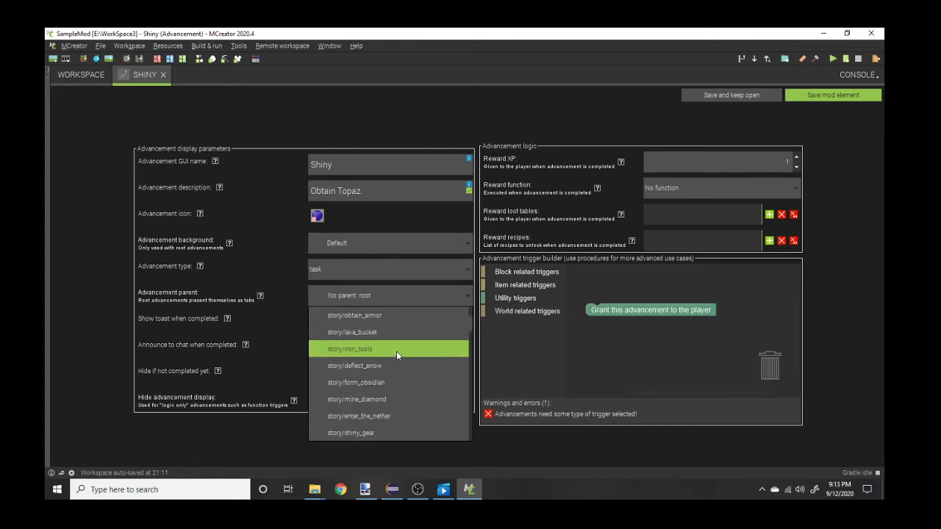
{"action": "left_click", "coordinate": [275, 343]}
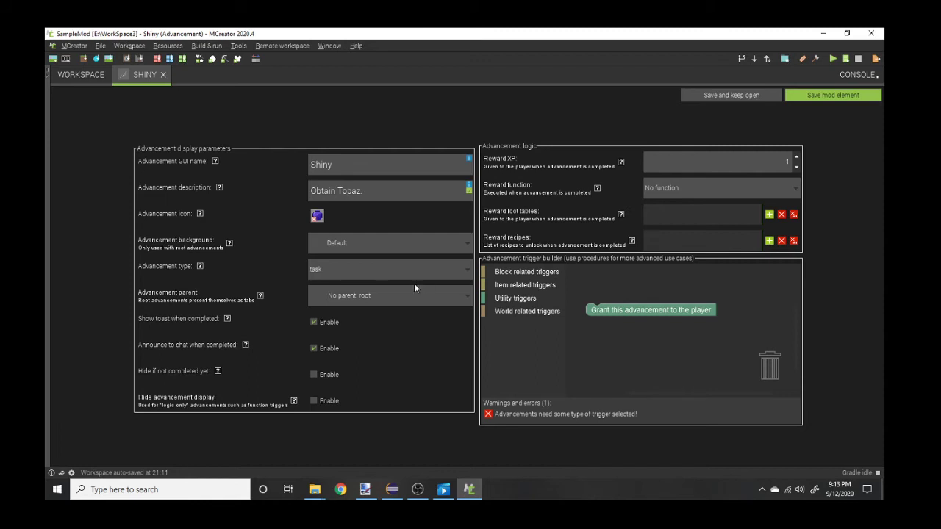
- Try the goal advancement type, look over the other types, and return it to task
{"action": "left_click", "coordinate": [333, 262]}
{"action": "left_click", "coordinate": [365, 291]}
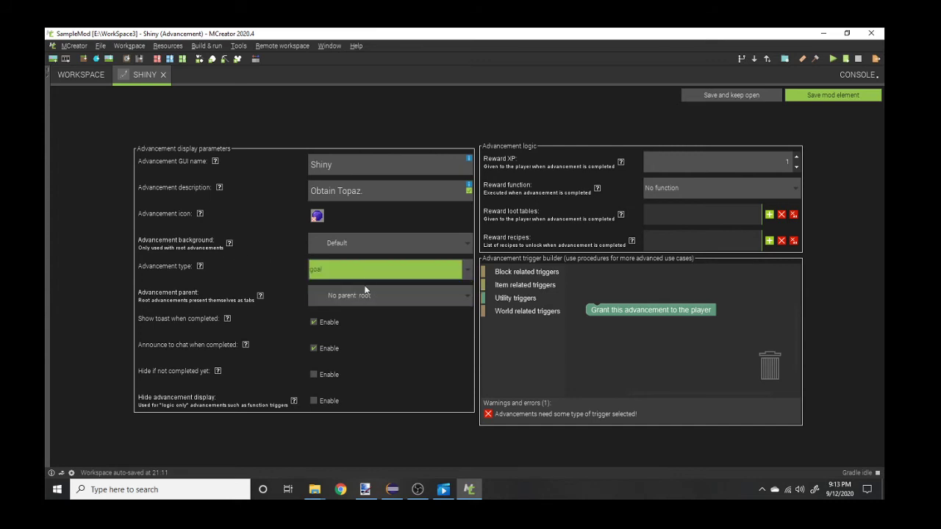
{"action": "left_click", "coordinate": [377, 265]}
{"action": "left_click", "coordinate": [387, 269]}
{"action": "left_click", "coordinate": [387, 270]}
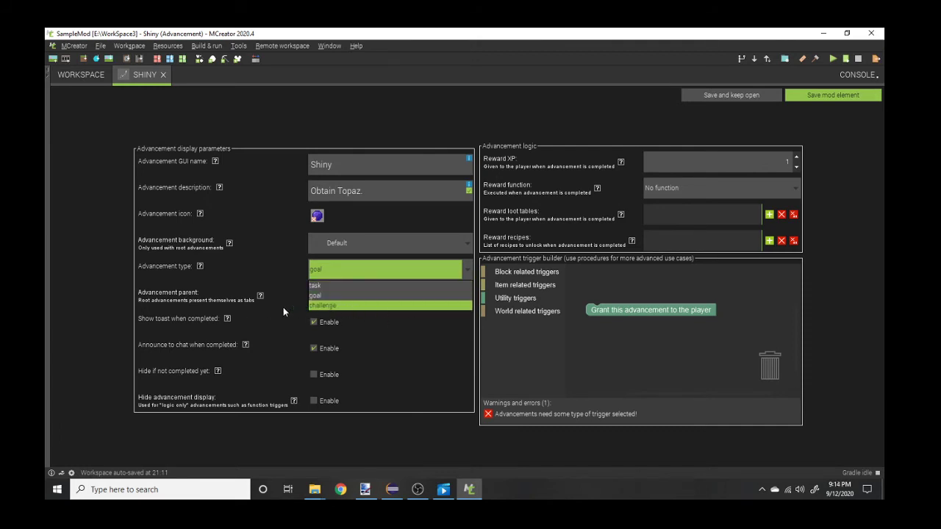
{"action": "left_click", "coordinate": [329, 285]}
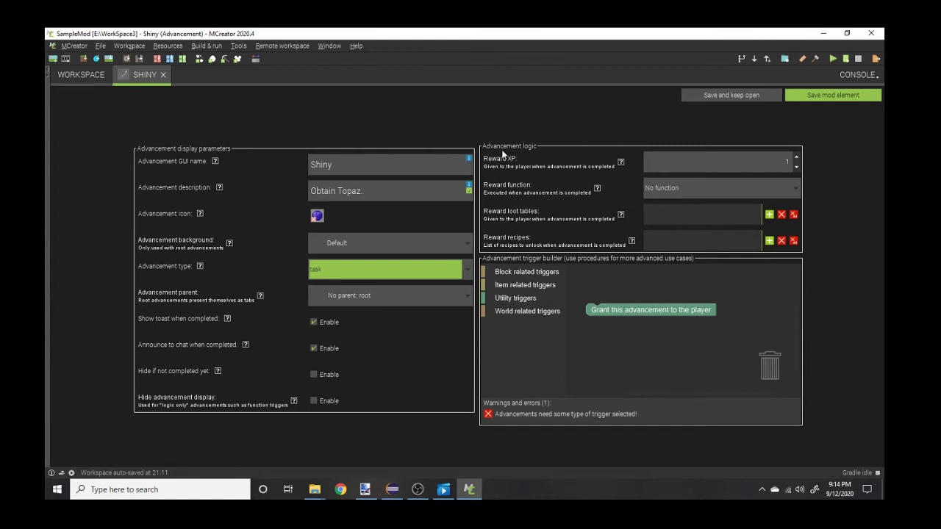
- Set the advancement's reward XP to 2 and keep the reward function at No function
{"action": "left_click", "coordinate": [743, 162]}
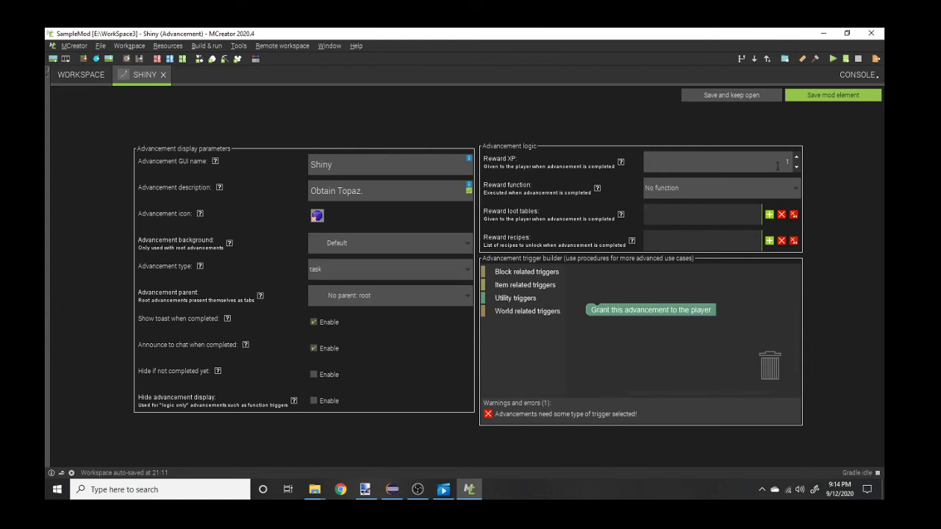
{"action": "key", "text": "BackSpace"}
{"action": "left_click", "coordinate": [702, 188]}
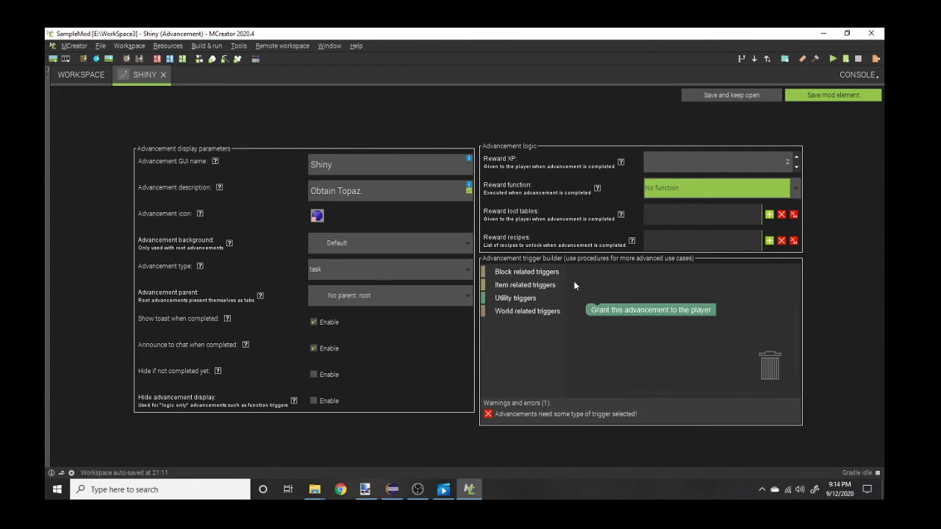
- Add TopazOreBlockRecipe and TopazAxeRecipe to the advancement's reward recipes
{"action": "left_click", "coordinate": [769, 240]}
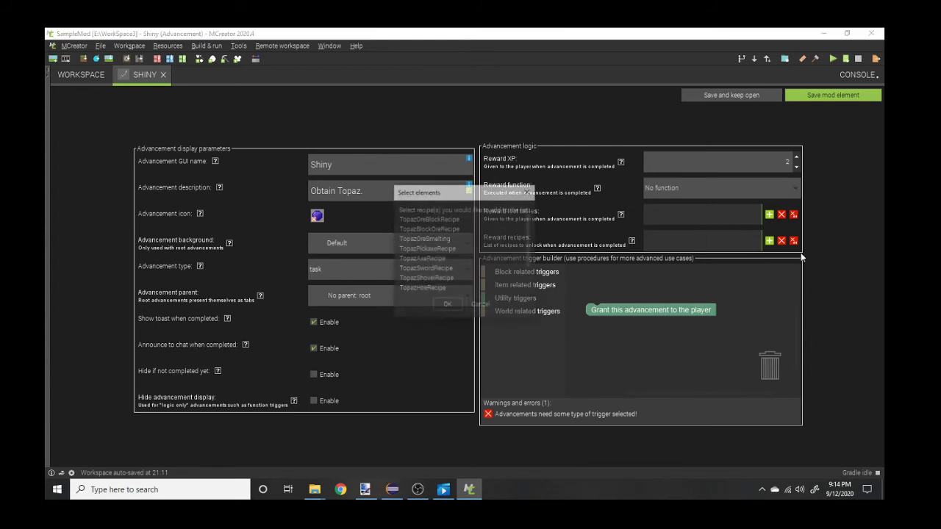
{"action": "left_click", "coordinate": [445, 220]}
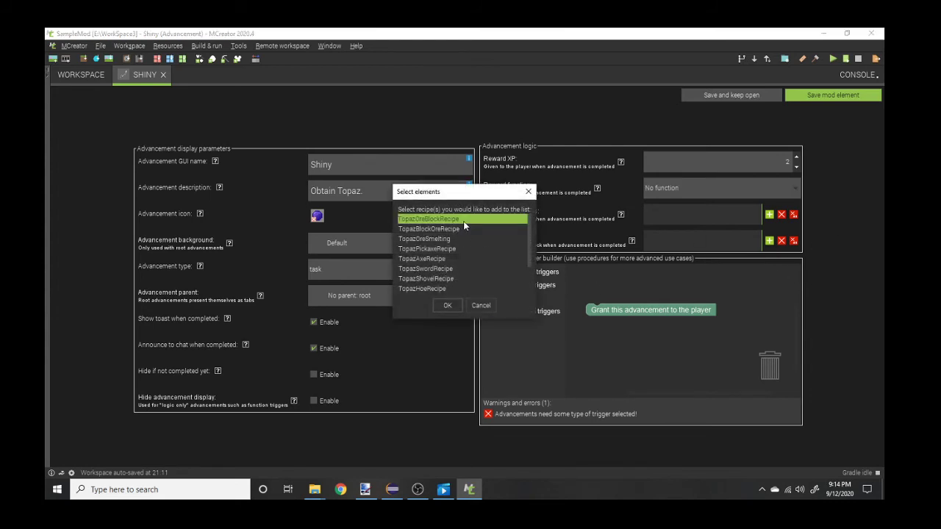
{"action": "left_click_drag", "start_coordinate": [478, 229], "coordinate": [481, 249]}
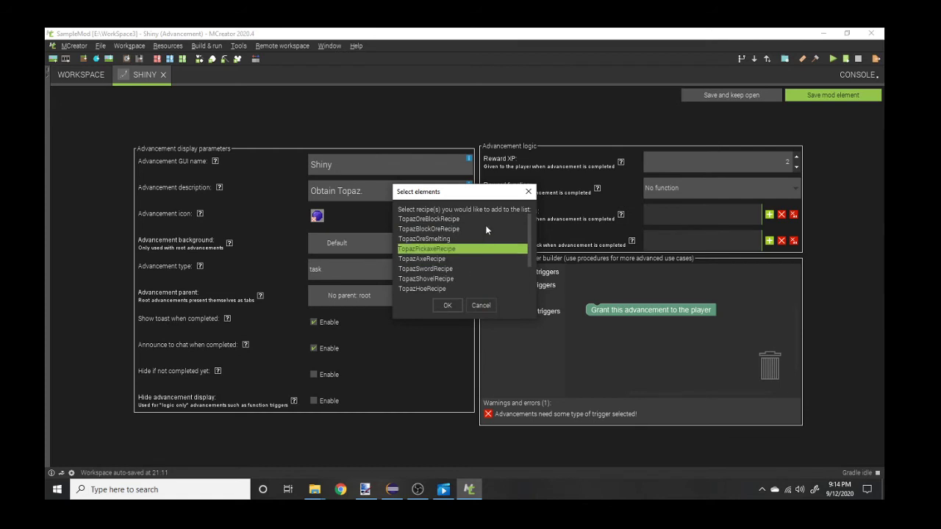
{"action": "left_click", "coordinate": [443, 220]}
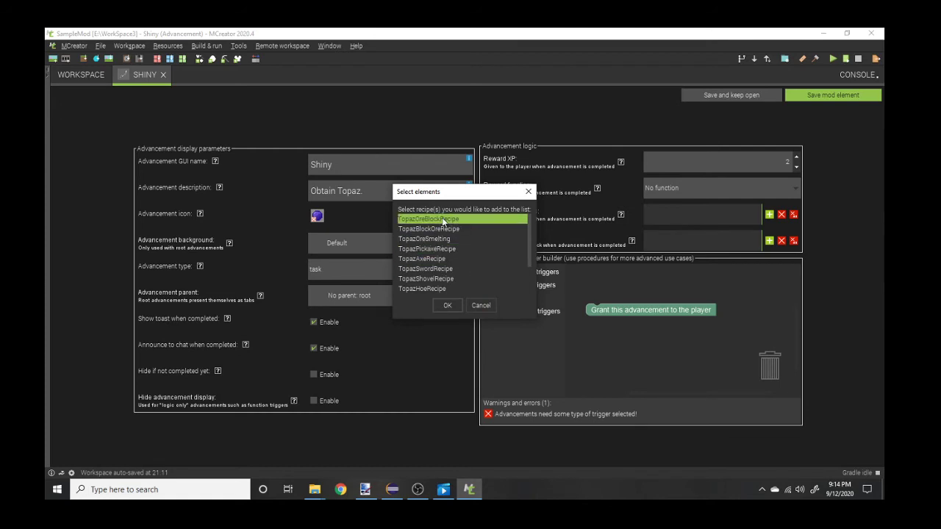
{"action": "left_click", "coordinate": [454, 306]}
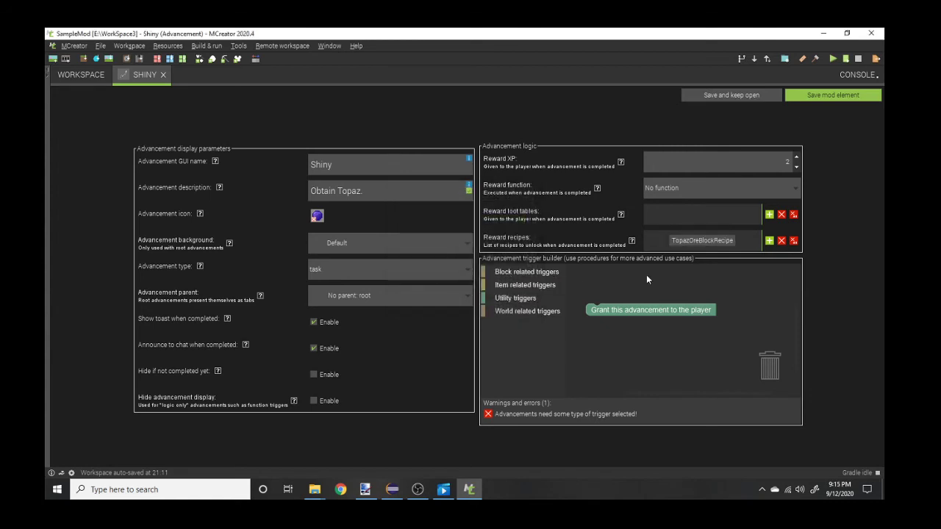
{"action": "left_click", "coordinate": [769, 241]}
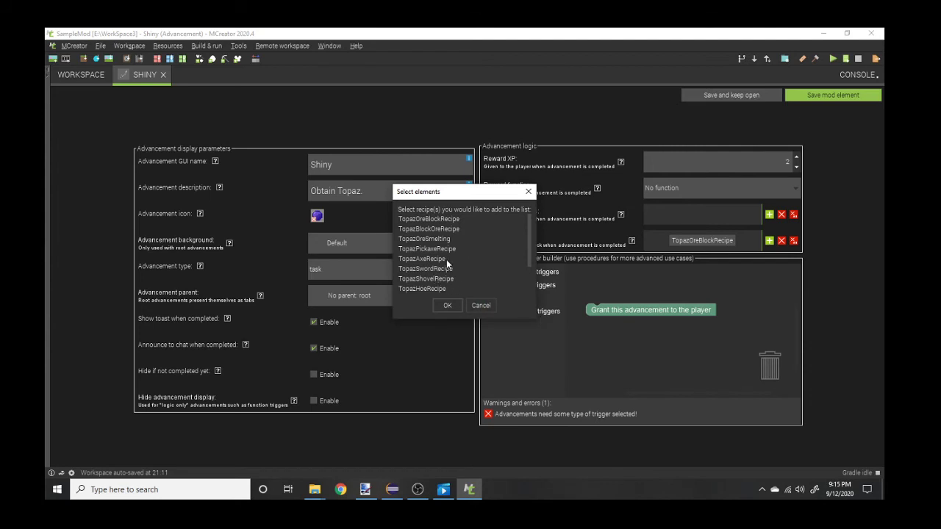
{"action": "left_click", "coordinate": [423, 259]}
{"action": "left_click", "coordinate": [447, 305]}
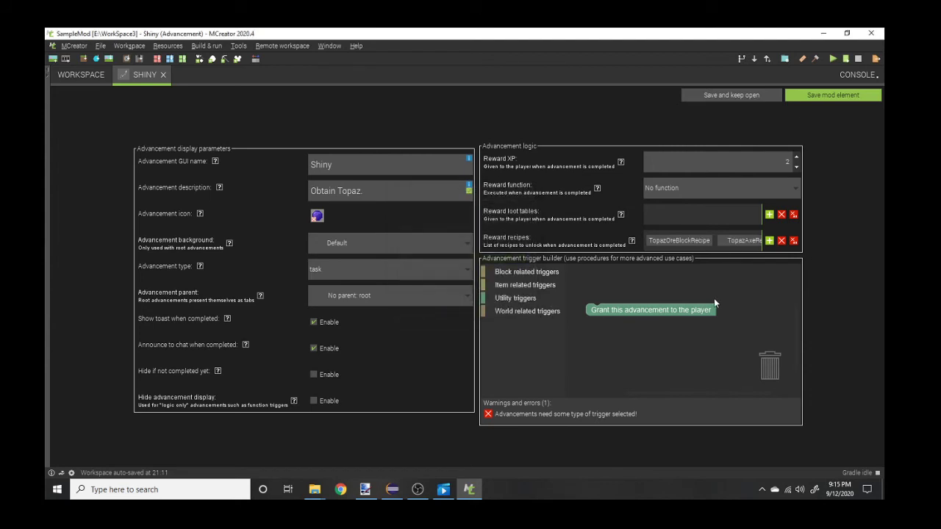
- Add TopazSwordRecipe to the advancement's reward recipes
{"action": "left_click", "coordinate": [769, 241]}
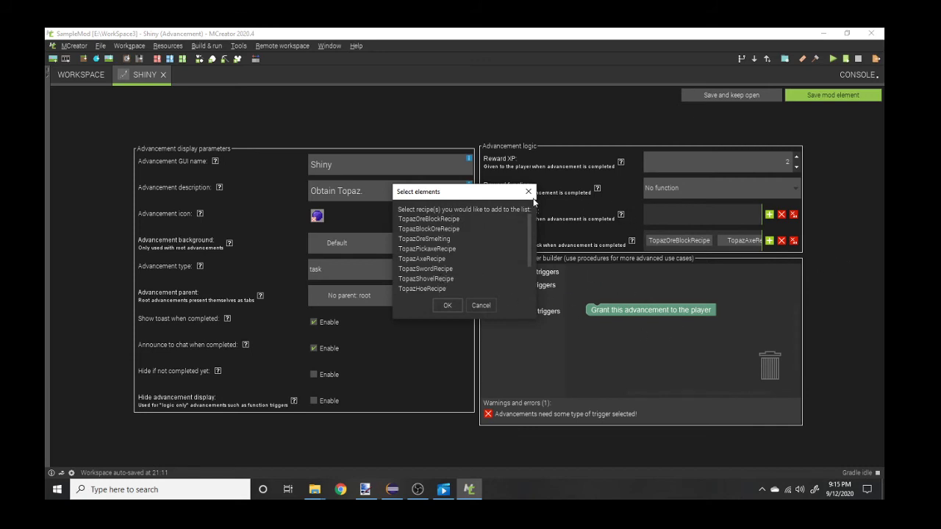
{"action": "left_click_drag", "start_coordinate": [533, 197], "coordinate": [541, 217]}
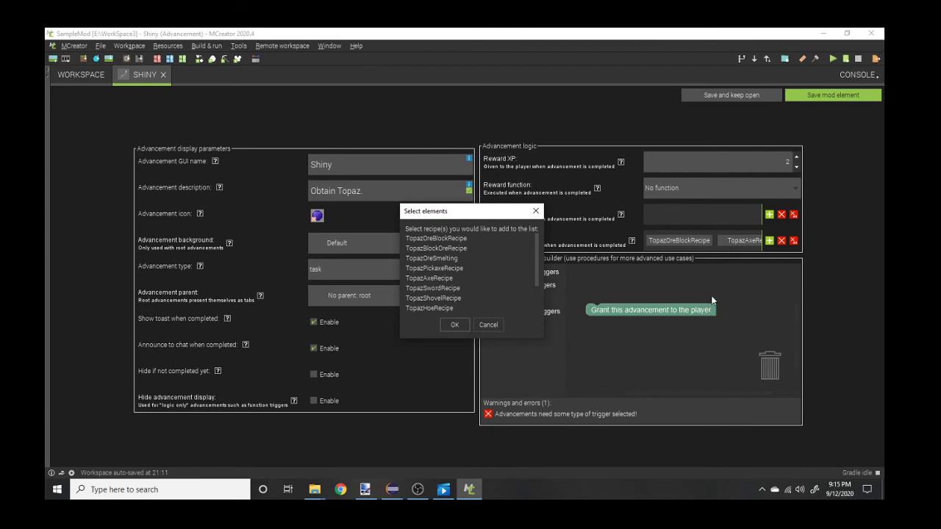
{"action": "left_click_drag", "start_coordinate": [480, 211], "coordinate": [429, 229]}
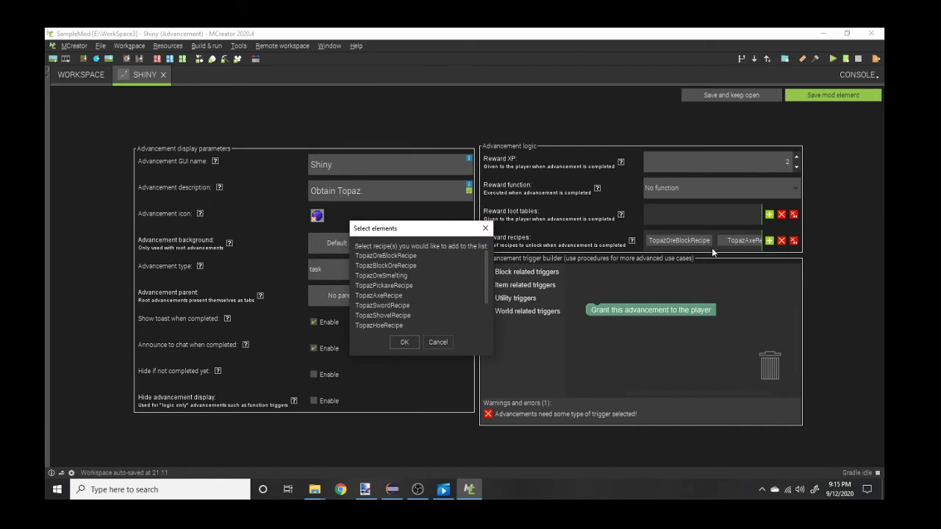
{"action": "left_click", "coordinate": [378, 310]}
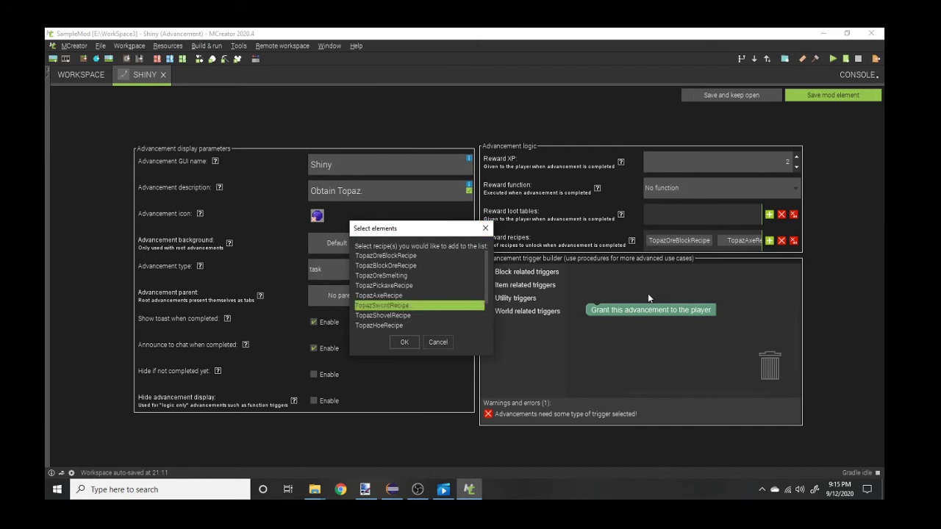
{"action": "left_click", "coordinate": [404, 342]}
- Add TopazShovelRecipe and TopazHoeRecipe to the advancement's reward recipes
{"action": "left_click", "coordinate": [769, 240]}
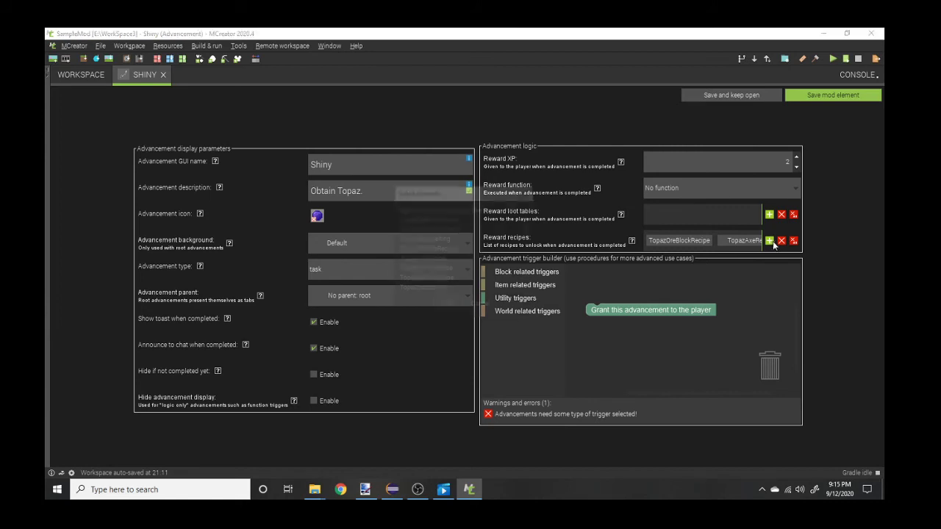
{"action": "left_click", "coordinate": [445, 279]}
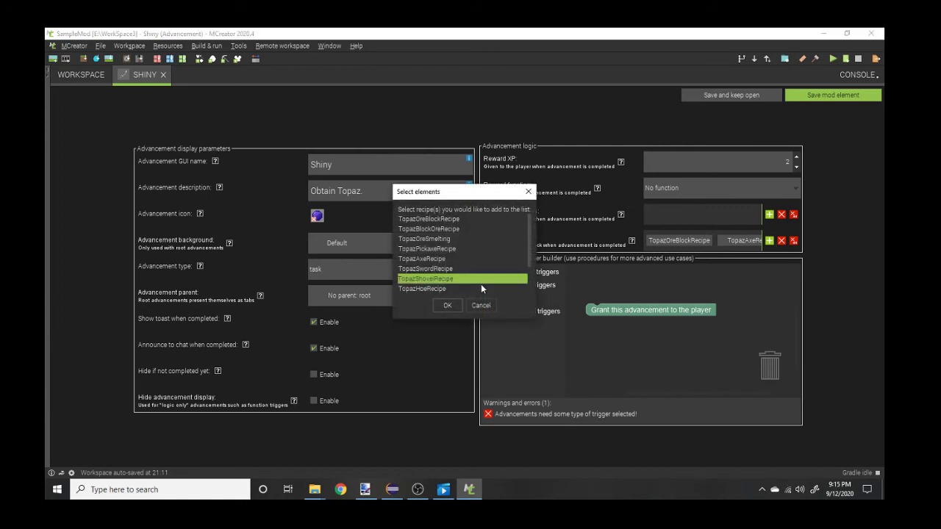
{"action": "left_click", "coordinate": [456, 305]}
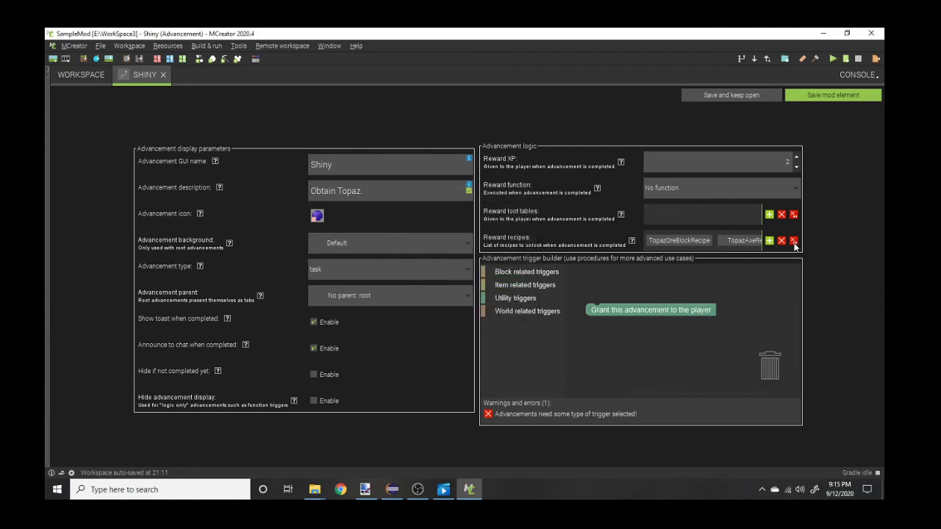
{"action": "left_click", "coordinate": [769, 240]}
{"action": "left_click", "coordinate": [429, 289]}
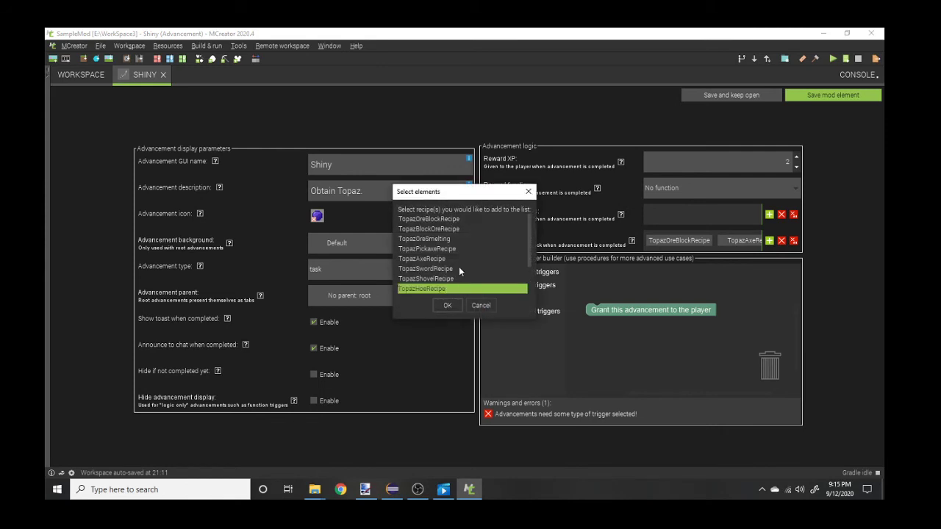
{"action": "scroll", "coordinate": [463, 272], "scroll_direction": "down", "scroll_amount": 1}
{"action": "left_click", "coordinate": [449, 305]}
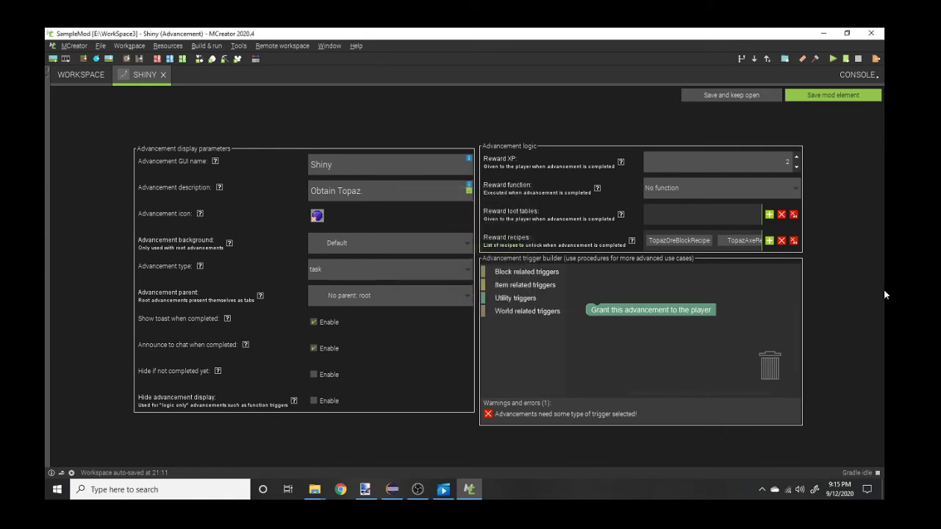
- Add TopazArmorHelmetRecipe and TopazArmorBodyRecipe to the advancement's reward recipes
{"action": "left_click", "coordinate": [769, 240]}
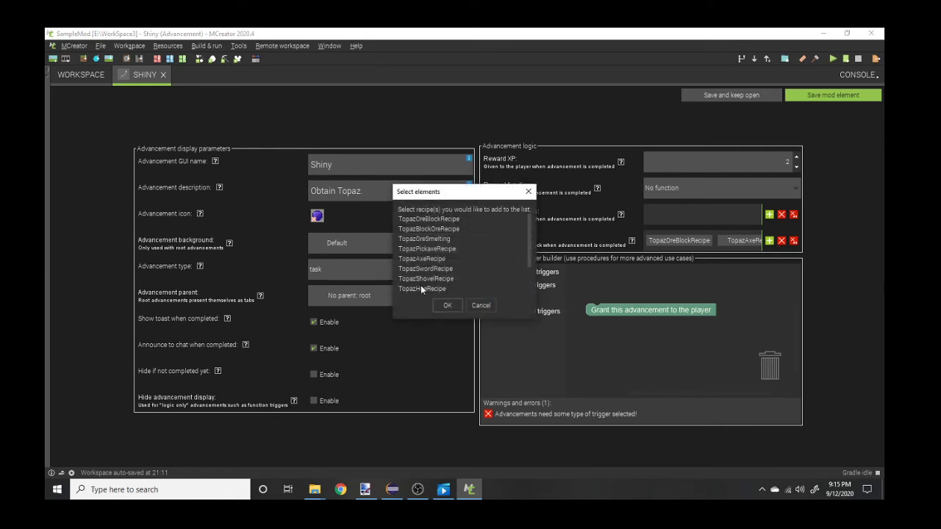
{"action": "scroll", "coordinate": [448, 276], "scroll_direction": "down", "scroll_amount": 1}
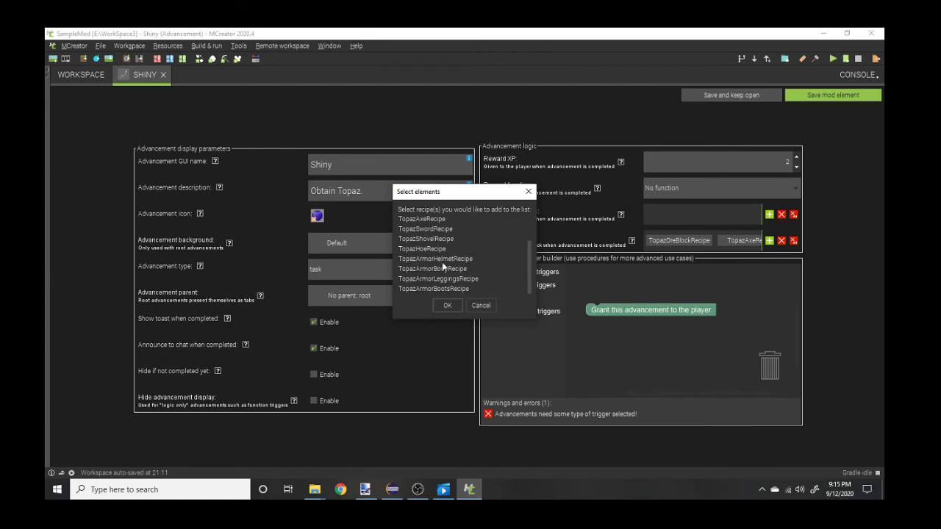
{"action": "left_click", "coordinate": [422, 260]}
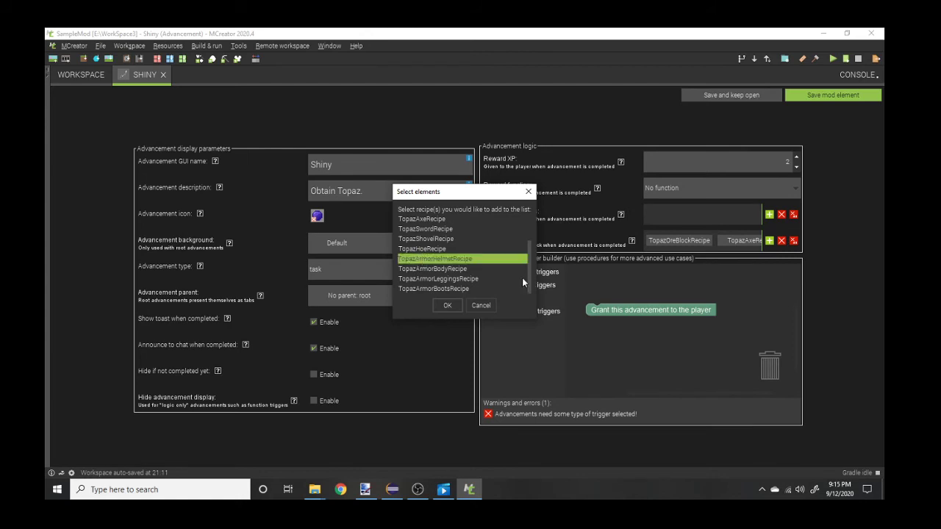
{"action": "left_click", "coordinate": [449, 305]}
{"action": "left_click", "coordinate": [769, 241]}
{"action": "scroll", "coordinate": [463, 274], "scroll_direction": "down", "scroll_amount": 2}
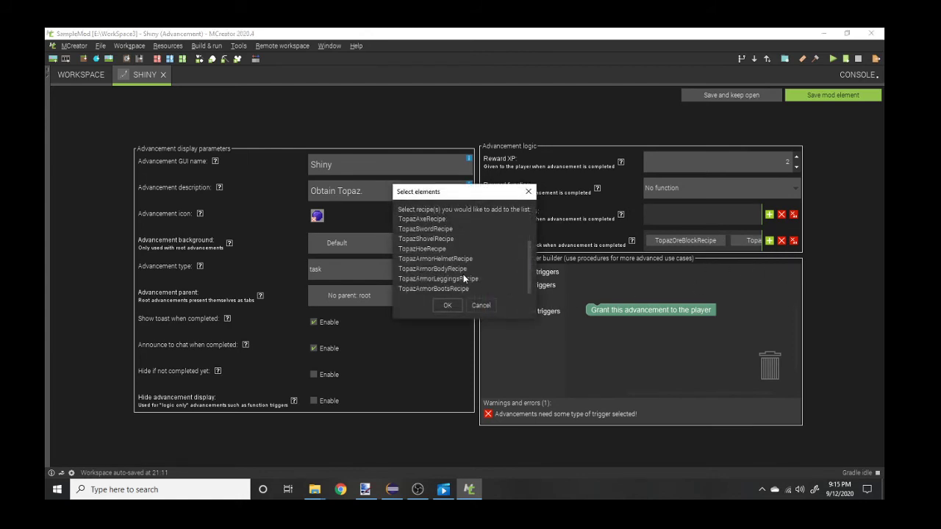
{"action": "left_click", "coordinate": [431, 269]}
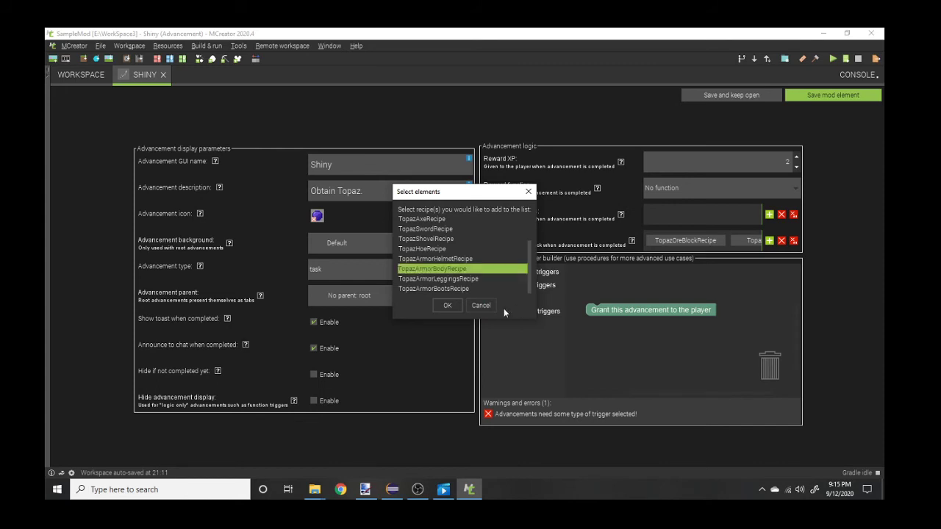
{"action": "left_click", "coordinate": [448, 305]}
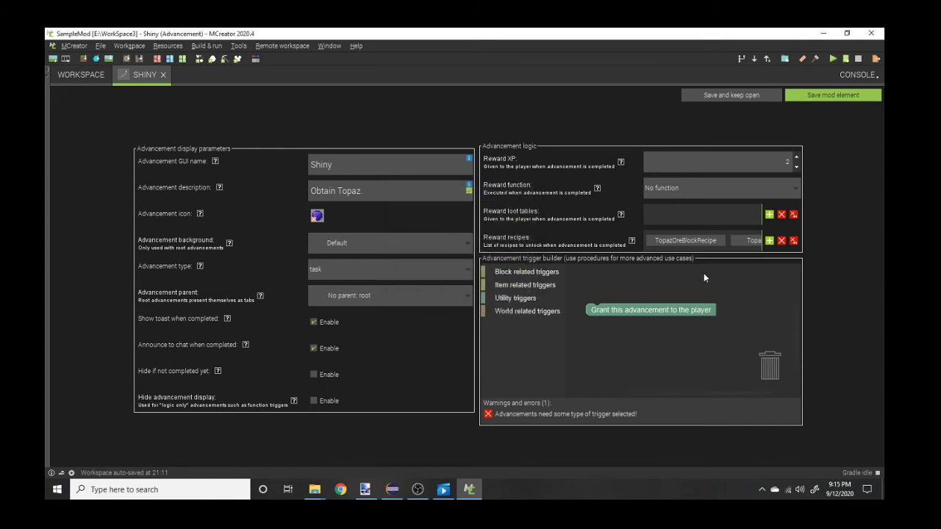
- Add TopazArmorLeggingsRecipe and TopazArmorBootsRecipe to the advancement's reward recipes
{"action": "left_click", "coordinate": [769, 241]}
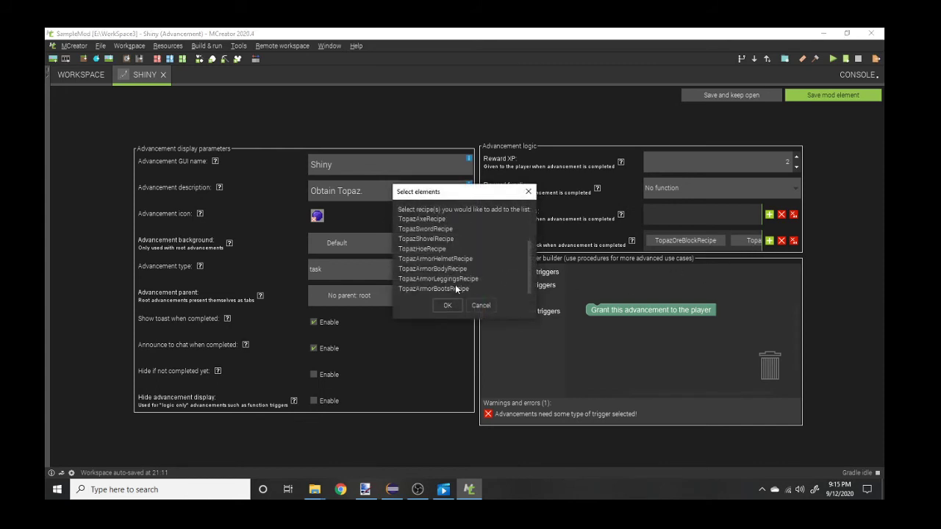
{"action": "left_click", "coordinate": [452, 279]}
{"action": "left_click", "coordinate": [448, 305]}
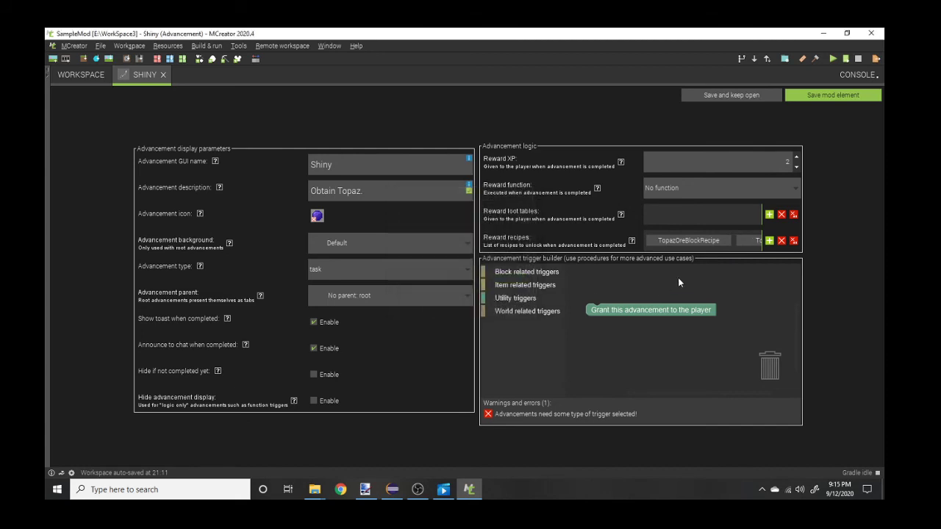
{"action": "left_click", "coordinate": [769, 241]}
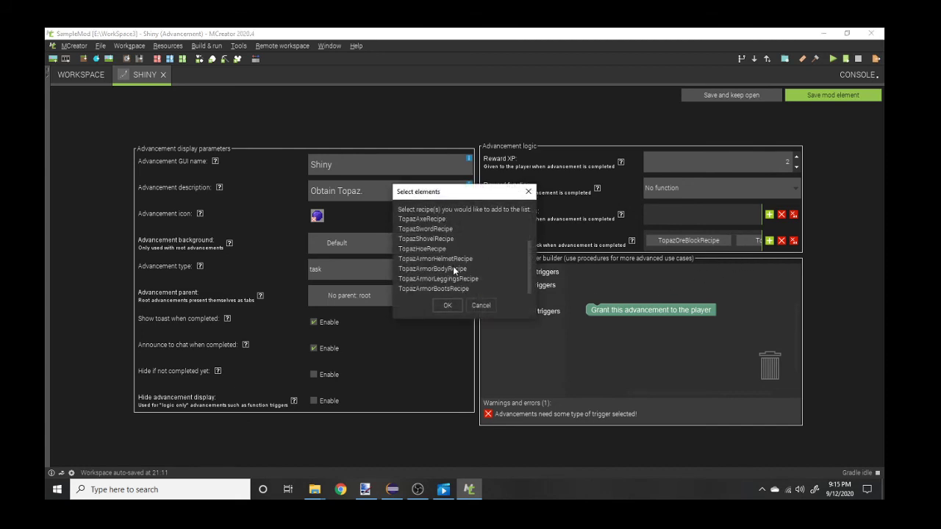
{"action": "left_click", "coordinate": [447, 305]}
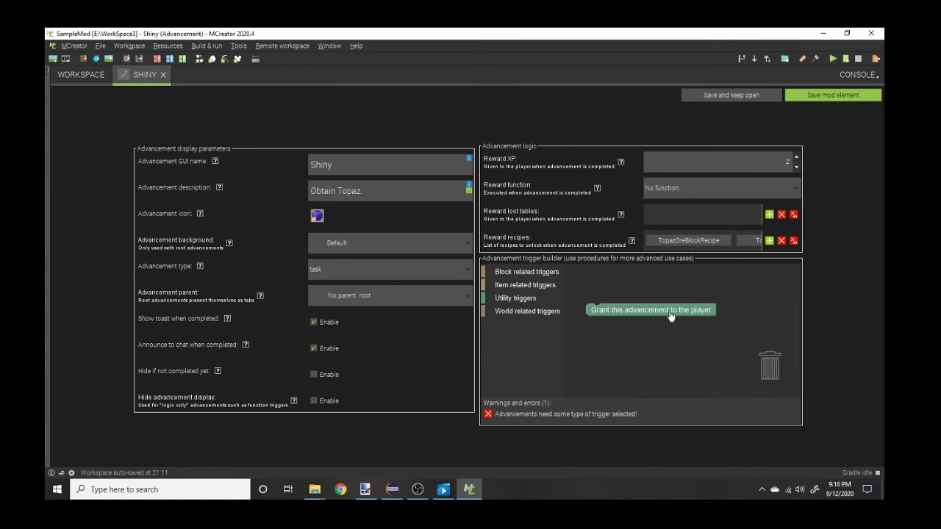
- Attach an item-in-inventory trigger with a quantity from 1 to 64 above the block that grants the advancement
{"action": "left_click", "coordinate": [522, 287]}
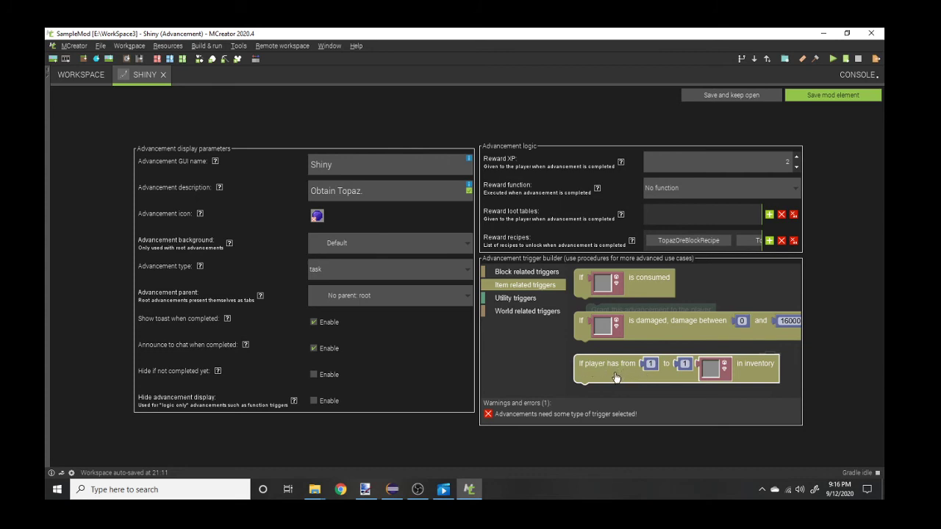
{"action": "left_click_drag", "start_coordinate": [644, 365], "coordinate": [647, 365]}
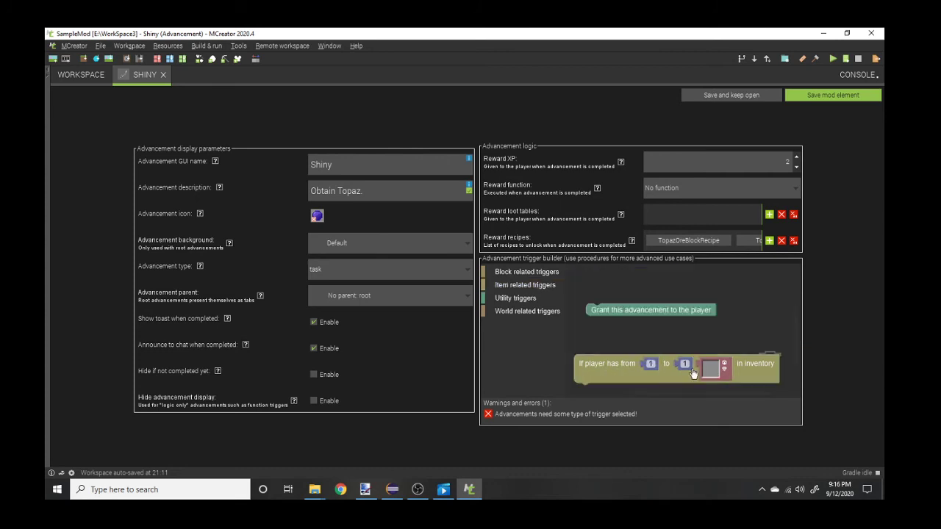
{"action": "left_click", "coordinate": [684, 363]}
{"action": "type", "text": "64"}
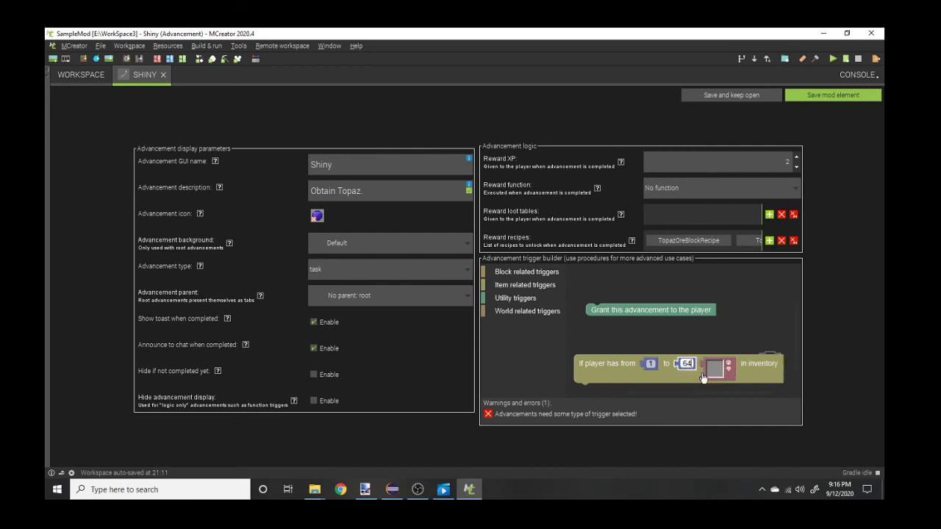
{"action": "left_click", "coordinate": [751, 317]}
{"action": "left_click_drag", "start_coordinate": [636, 379], "coordinate": [648, 297]}
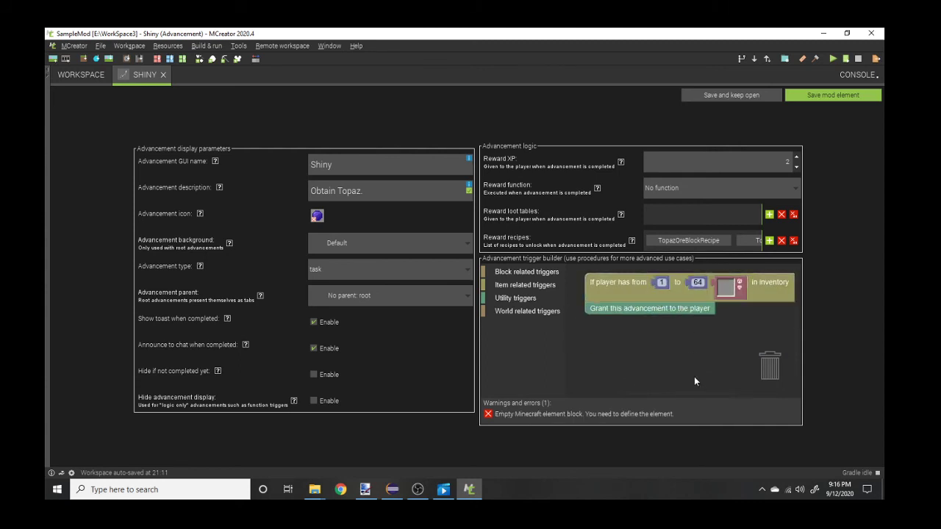
- Set the inventory trigger's item to TopazGem
{"action": "left_click", "coordinate": [742, 292]}
{"action": "left_click", "coordinate": [731, 289]}
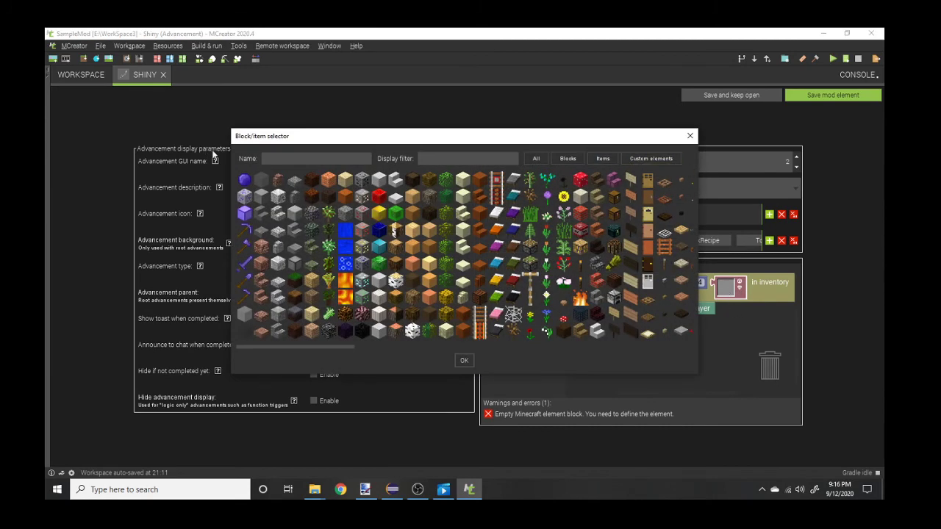
{"action": "left_click", "coordinate": [245, 179]}
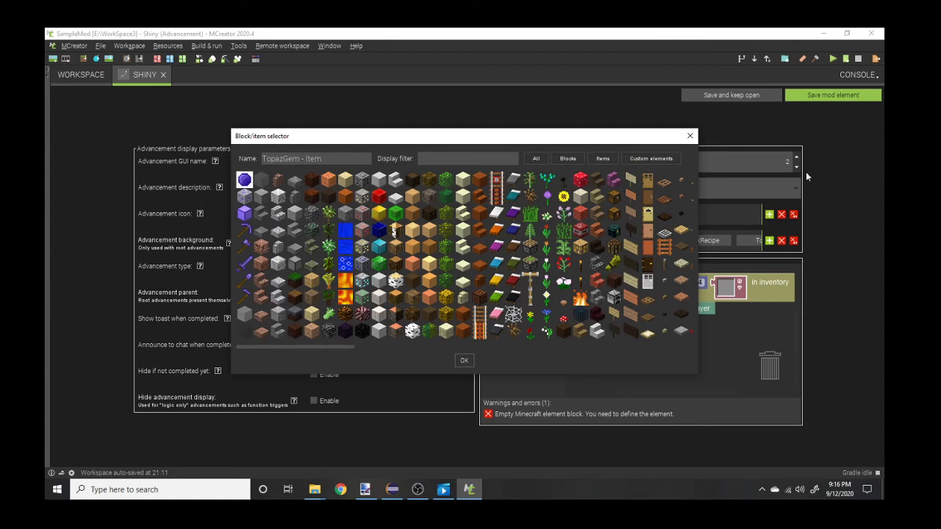
{"action": "left_click", "coordinate": [652, 159]}
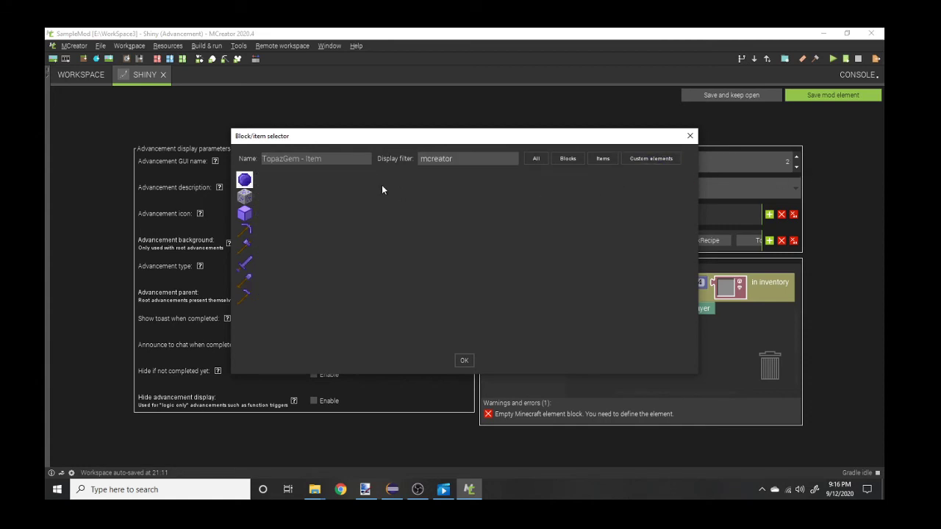
{"action": "left_click", "coordinate": [536, 161]}
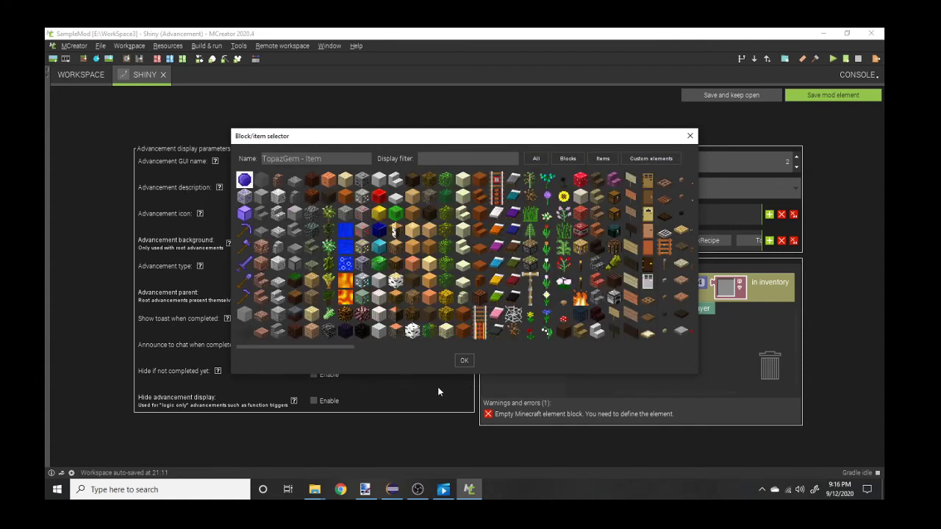
{"action": "left_click", "coordinate": [467, 360]}
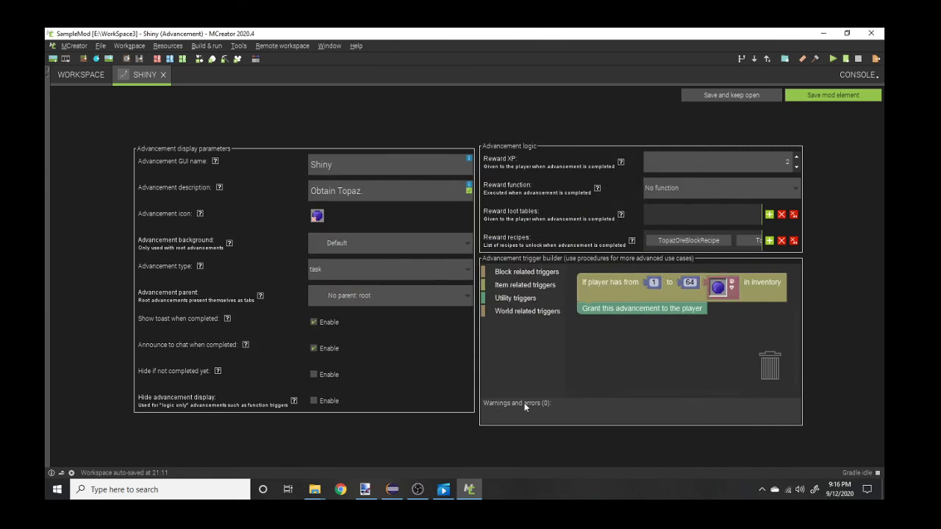
- Bring the trigger blocks back into the trigger builder's visible area and save the Shiny advancement
{"action": "left_click", "coordinate": [585, 395]}
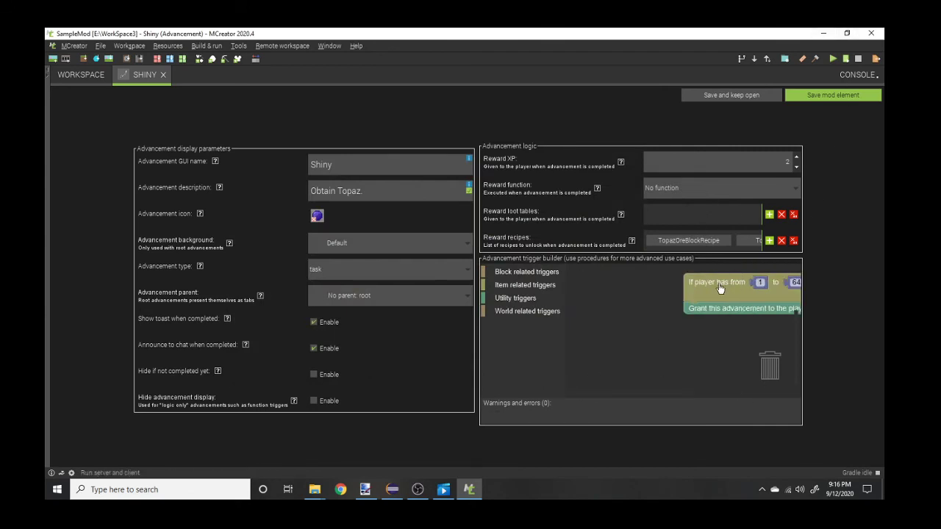
{"action": "left_click_drag", "start_coordinate": [719, 289], "coordinate": [627, 285]}
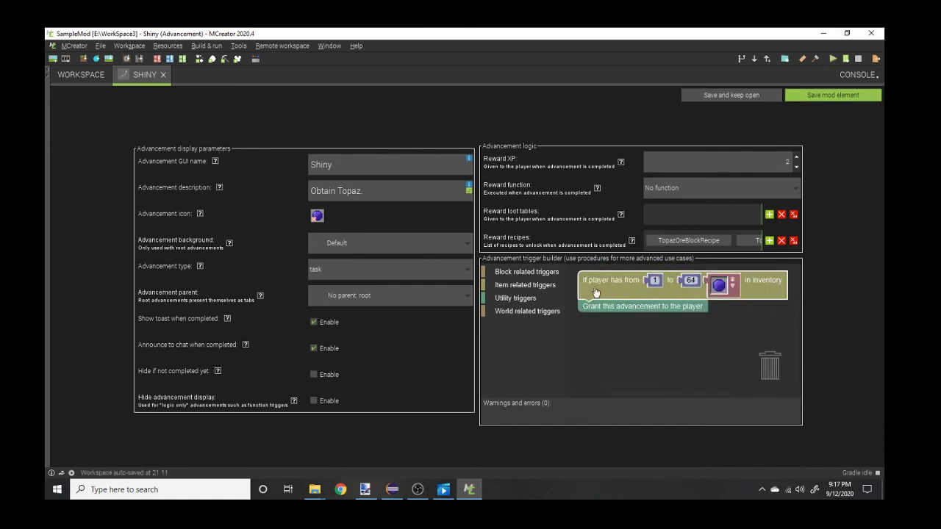
{"action": "left_click", "coordinate": [859, 96]}
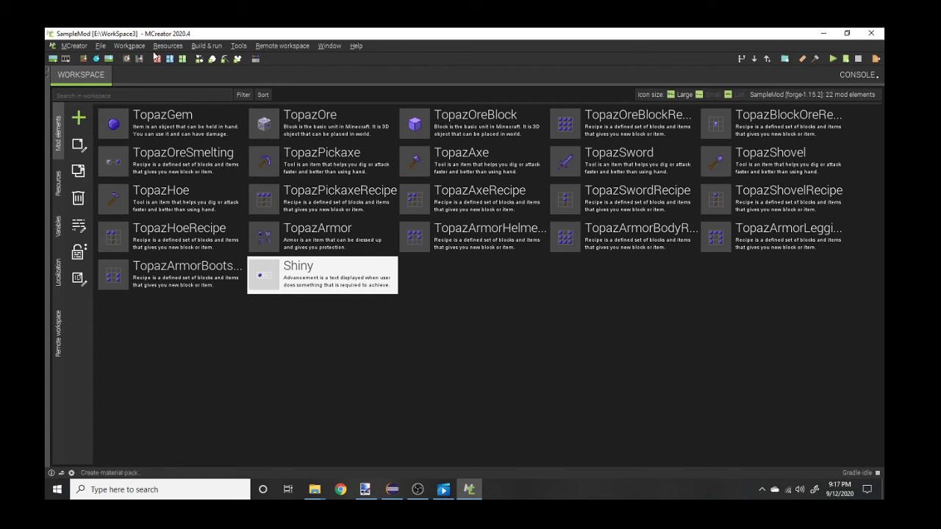
- Run the Minecraft client with the mod loaded and maximize the game window
{"action": "left_click", "coordinate": [214, 45]}
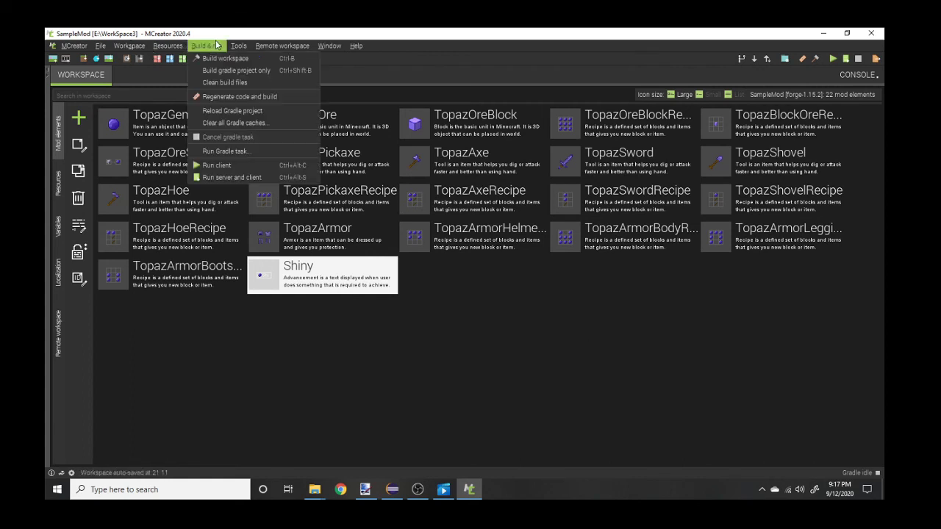
{"action": "left_click", "coordinate": [255, 169]}
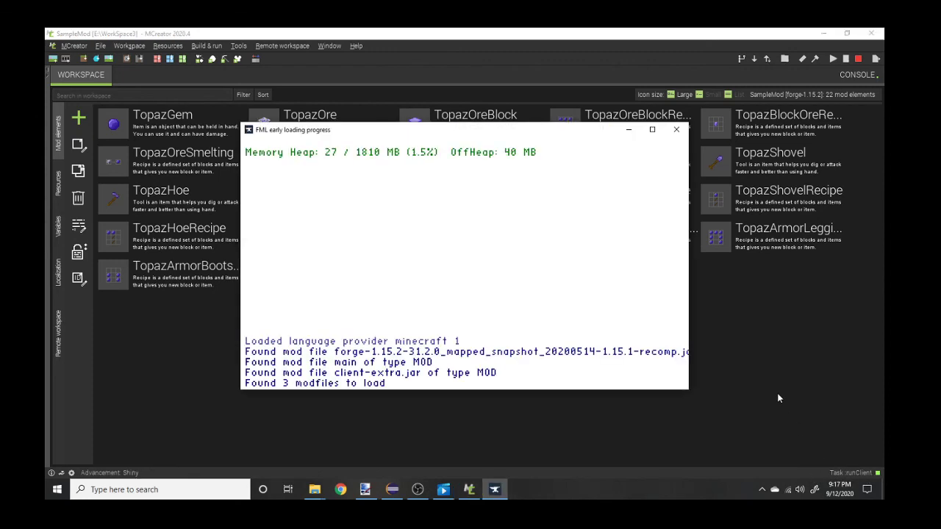
{"action": "left_click_drag", "start_coordinate": [487, 130], "coordinate": [467, 179]}
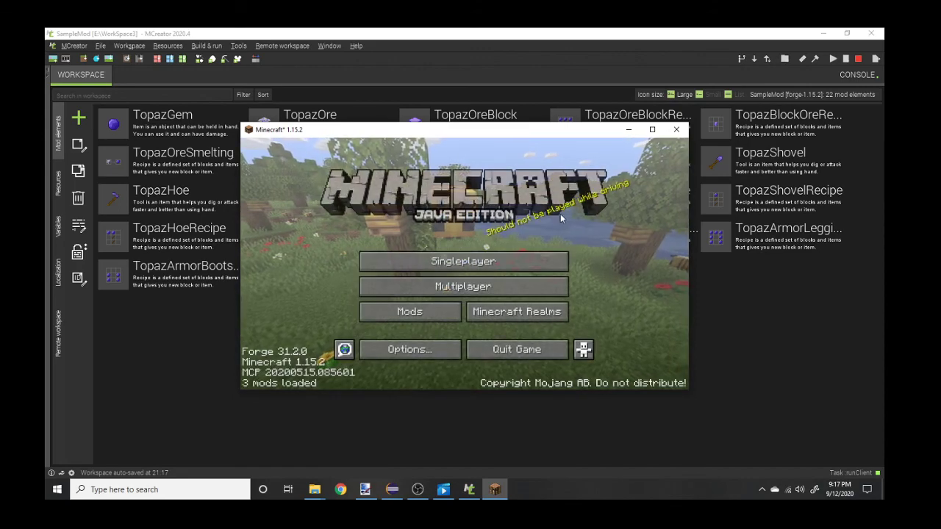
{"action": "left_click", "coordinate": [653, 133]}
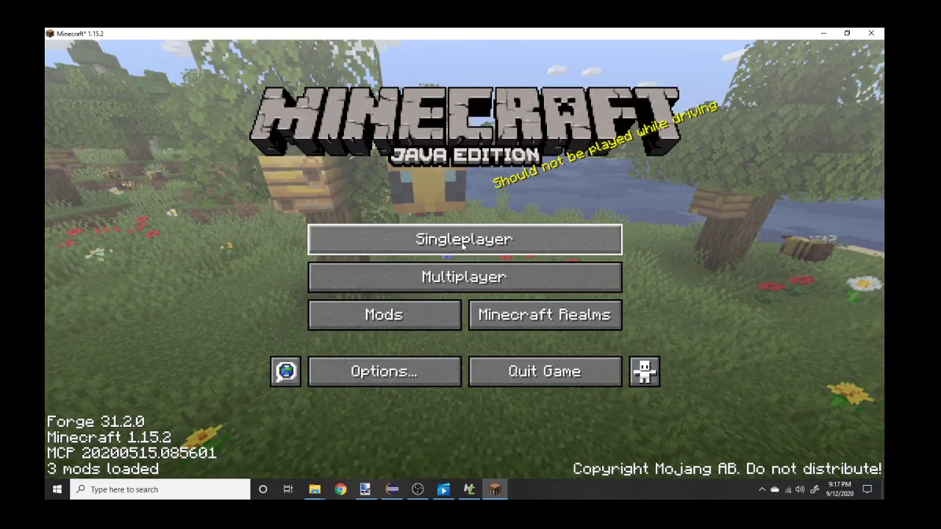
- View SampleMod's details in the list of installed mods and return to the title screen
{"action": "left_click", "coordinate": [466, 242]}
{"action": "left_click", "coordinate": [626, 455]}
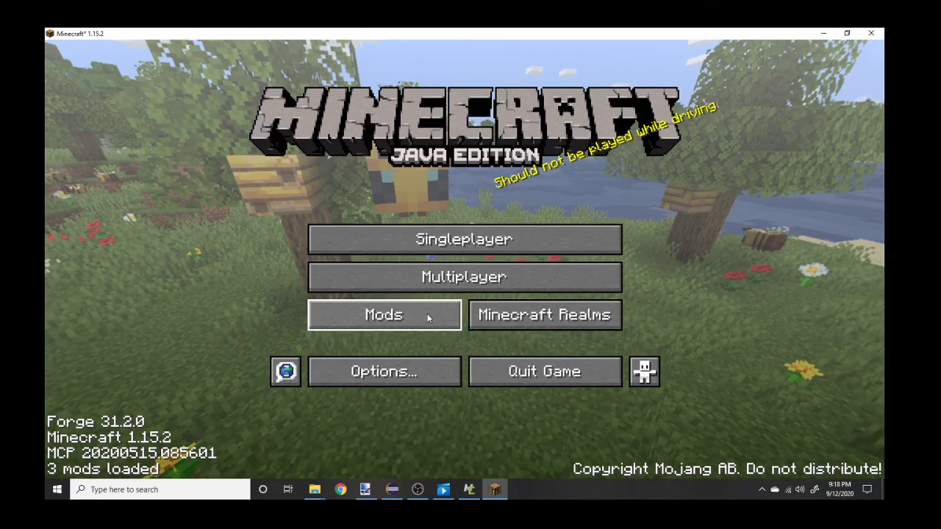
{"action": "left_click", "coordinate": [428, 317]}
{"action": "left_click", "coordinate": [92, 200]}
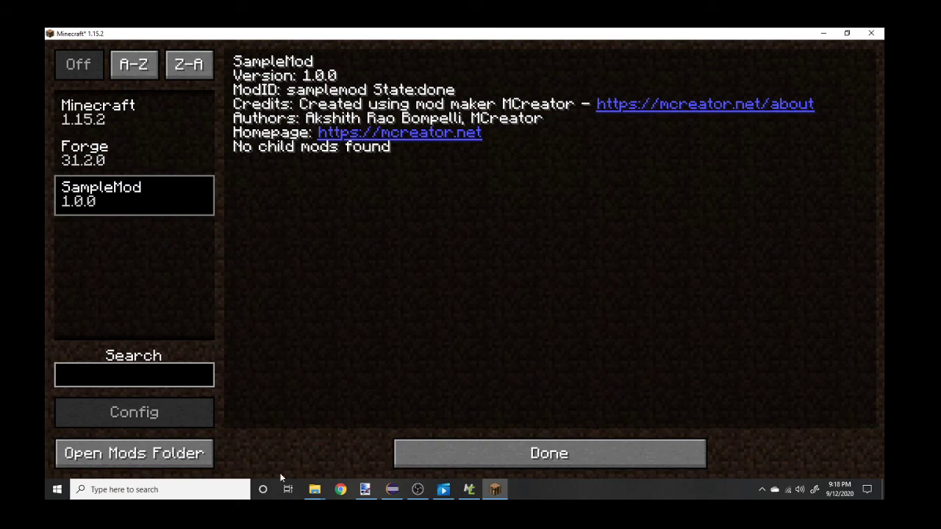
{"action": "left_click", "coordinate": [429, 457]}
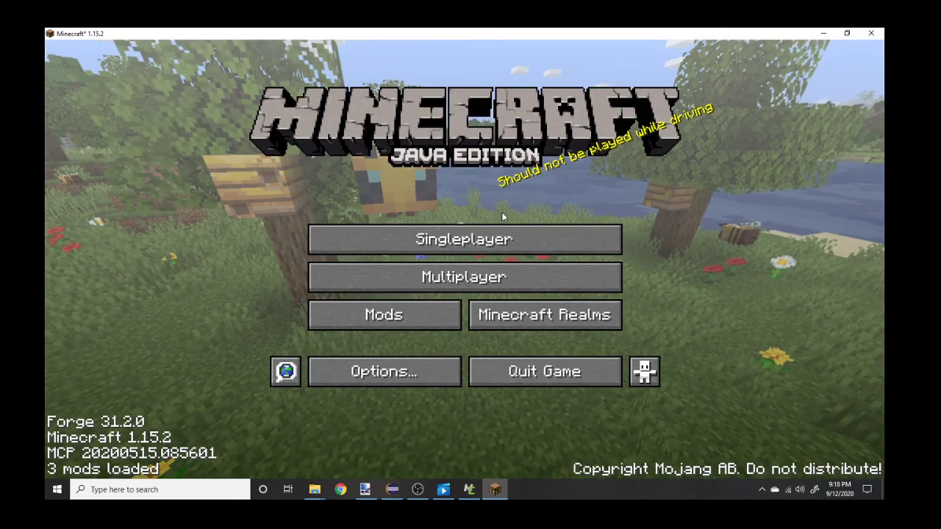
- Create a new singleplayer world named TopazTesting with the game mode set to Creative
{"action": "left_click", "coordinate": [515, 240]}
{"action": "left_click", "coordinate": [619, 408]}
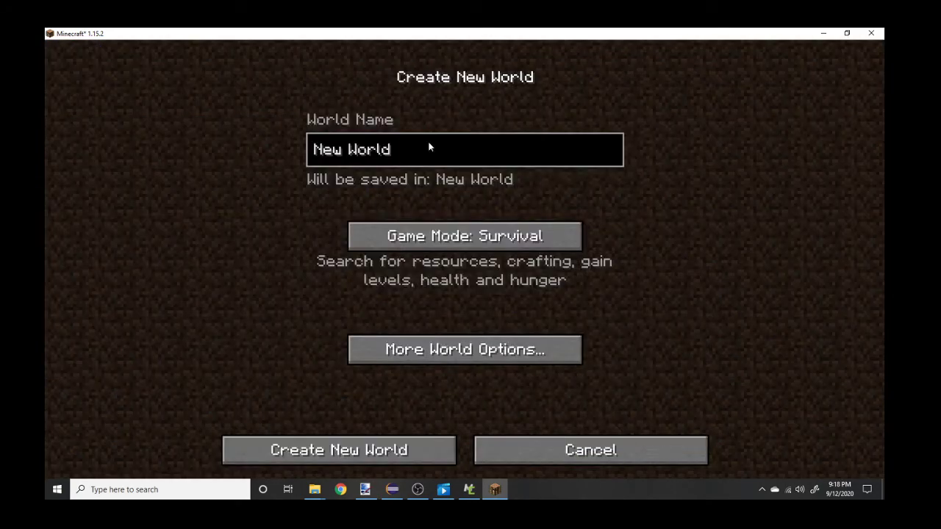
{"action": "left_click", "coordinate": [495, 236]}
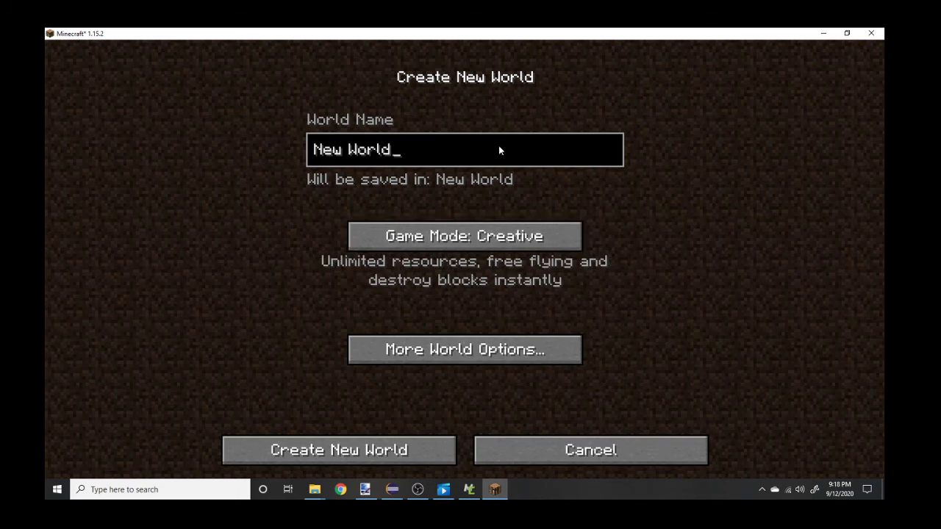
{"action": "key", "text": "ctrl+a"}
{"action": "key", "text": "BackSpace"}
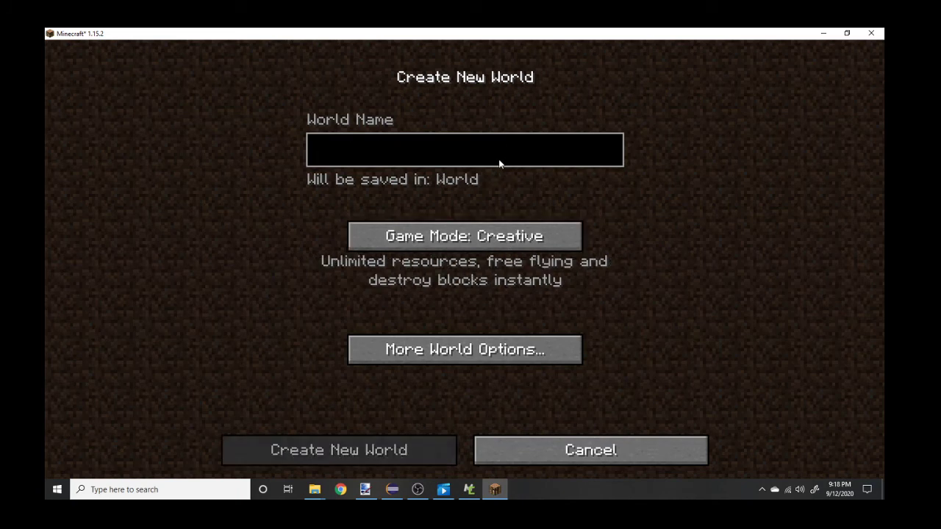
{"action": "type", "text": "Topa"}
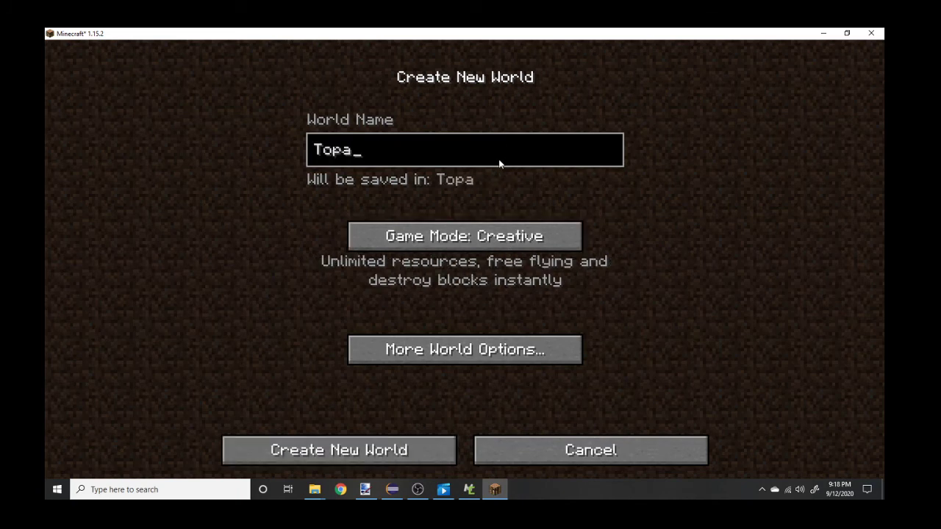
{"action": "type", "text": "zTesti"}
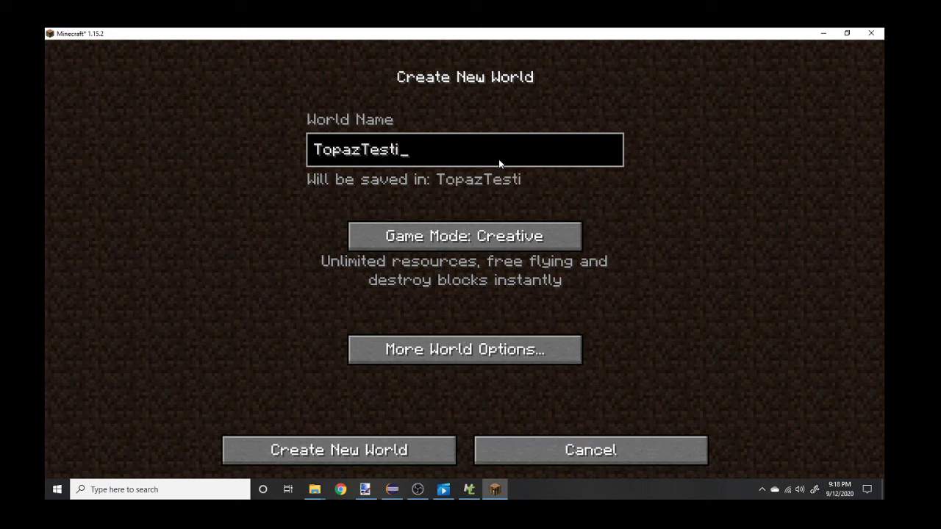
{"action": "type", "text": "ng"}
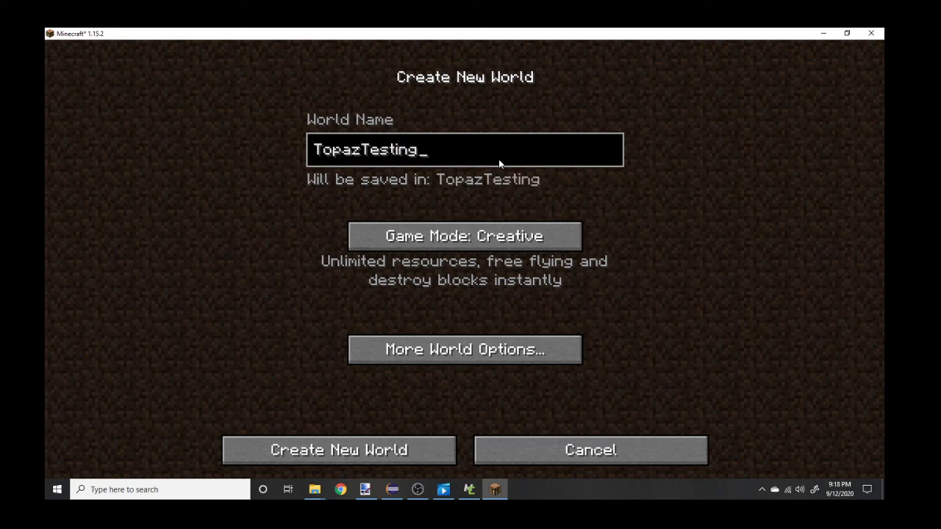
{"action": "left_click", "coordinate": [395, 447]}
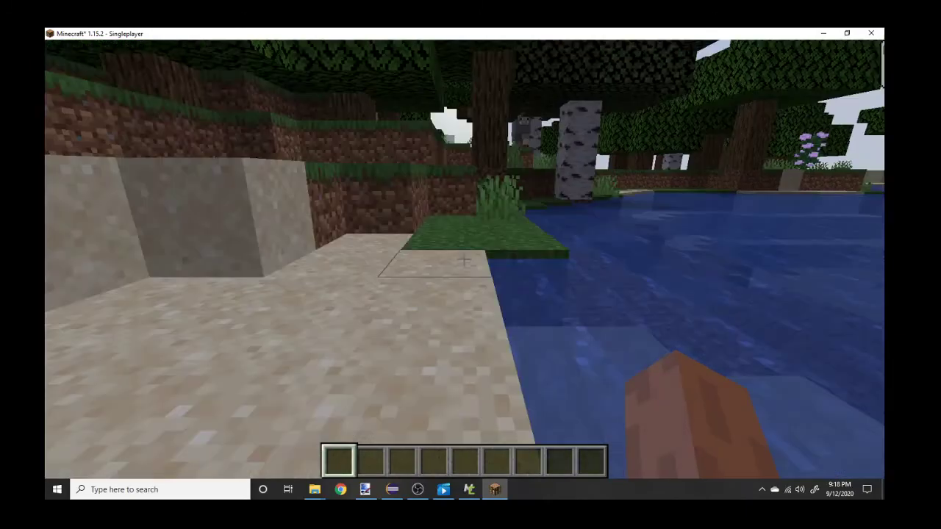
- Search the creative inventory for Topaz, place a stack of 64 topaz gems in the first hotbar slot and return to the game
{"action": "key", "text": "e"}
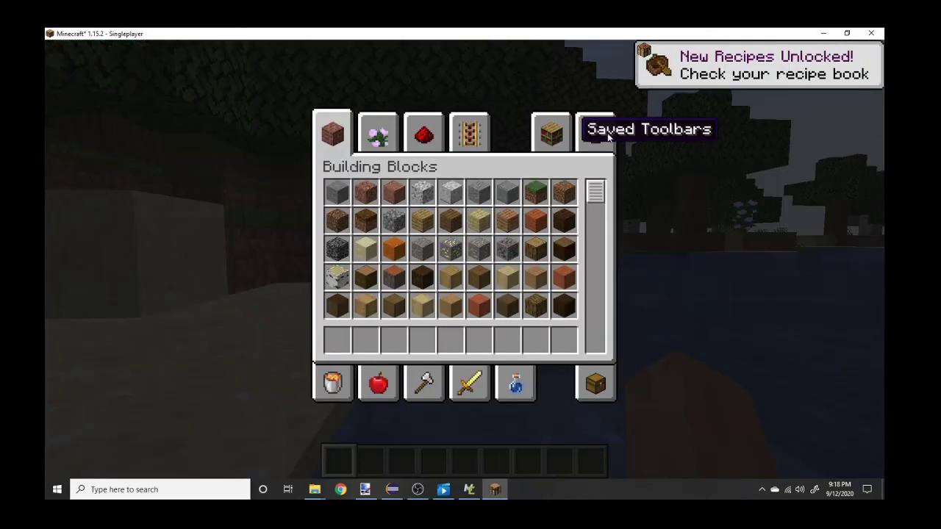
{"action": "left_click", "coordinate": [597, 131]}
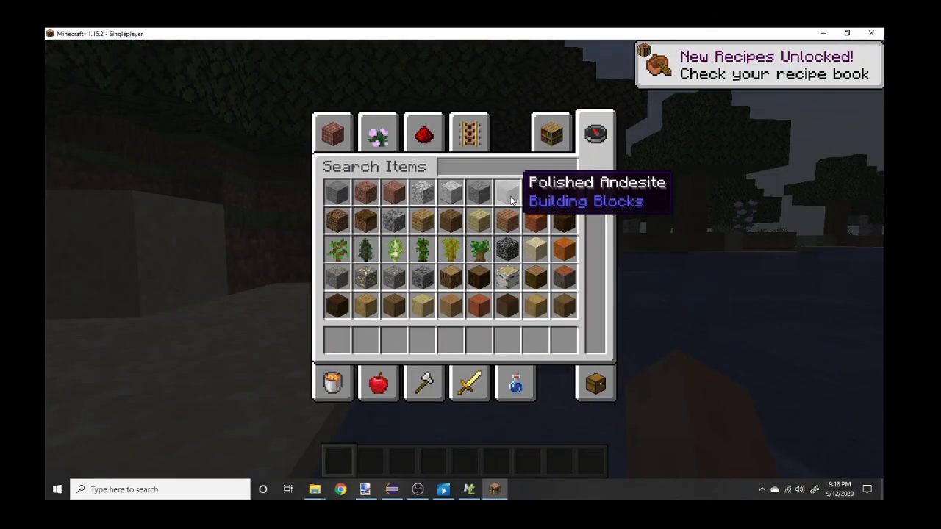
{"action": "type", "text": "T"}
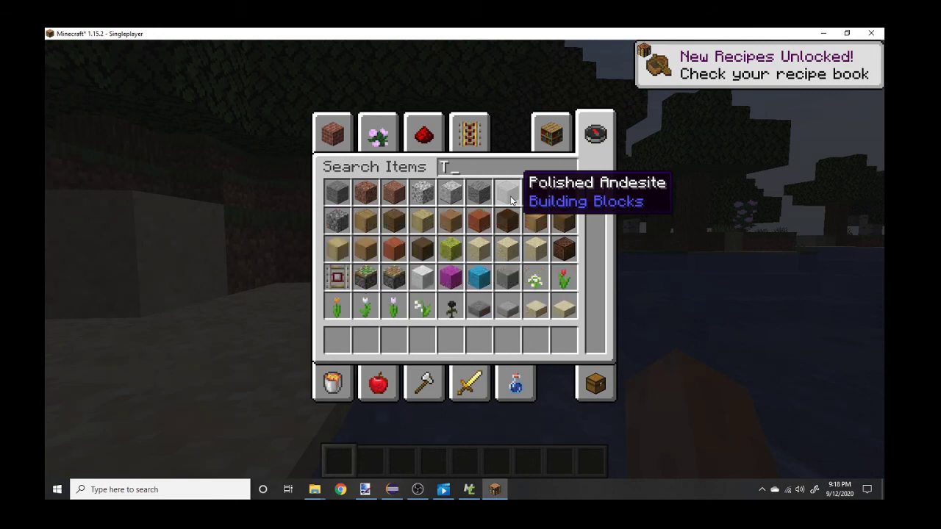
{"action": "type", "text": "opaz"}
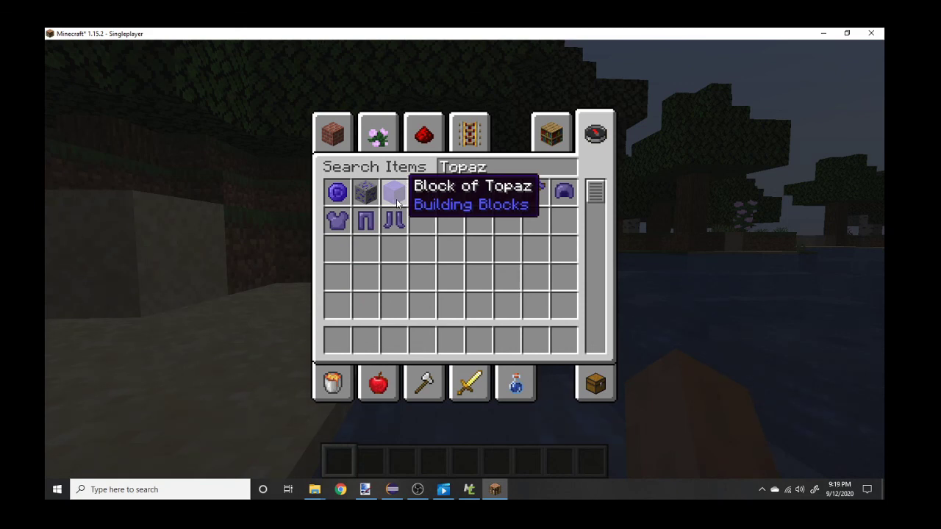
{"action": "left_click", "coordinate": [344, 205], "text": "shift"}
{"action": "left_click", "coordinate": [341, 347]}
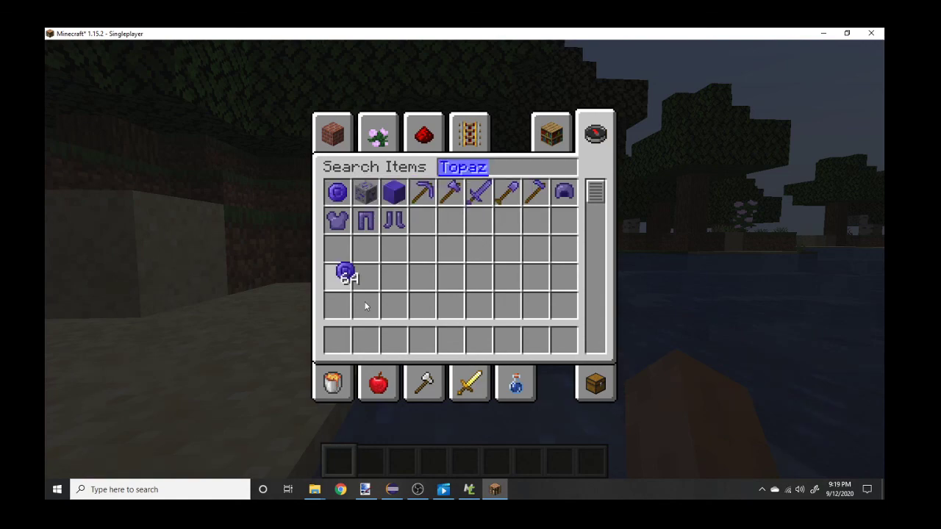
{"action": "key", "text": "Escape"}
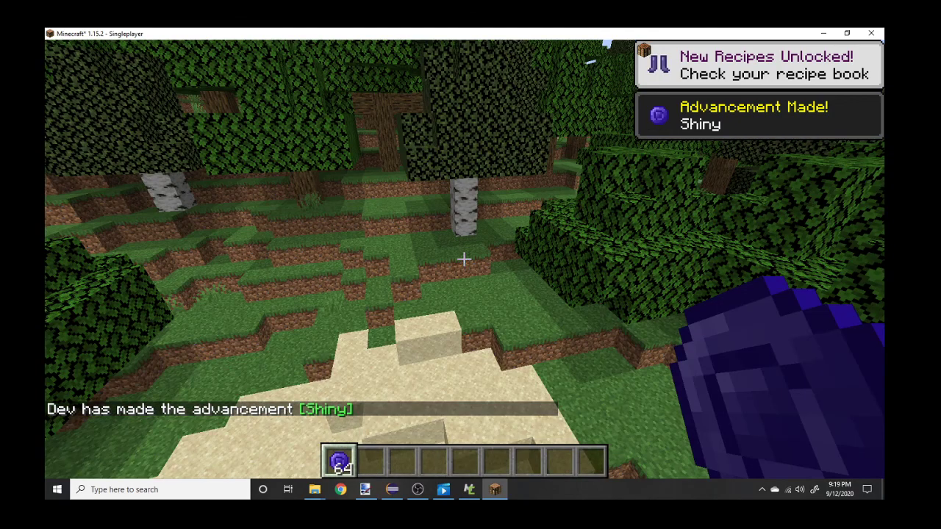
- Examine the Shiny advancement's description from its chat message and return to the game
{"action": "key", "text": "slash"}
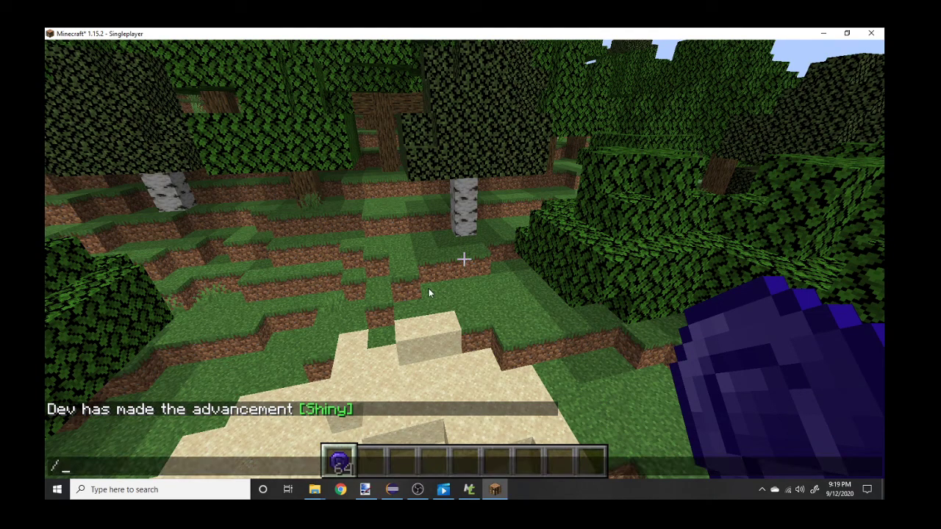
{"action": "mouse_move", "coordinate": [327, 410]}
{"action": "mouse_move", "coordinate": [329, 414]}
{"action": "key", "text": "Escape"}
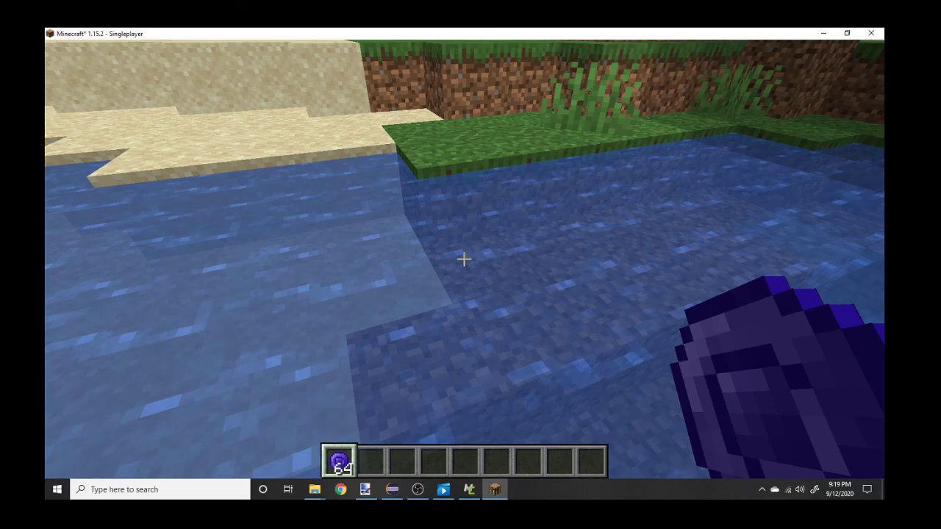
- Walk from the water onto the grassy bank and start digging into the grass blocks
{"action": "key", "text": "w"}
{"action": "left_click", "coordinate": [464, 259]}
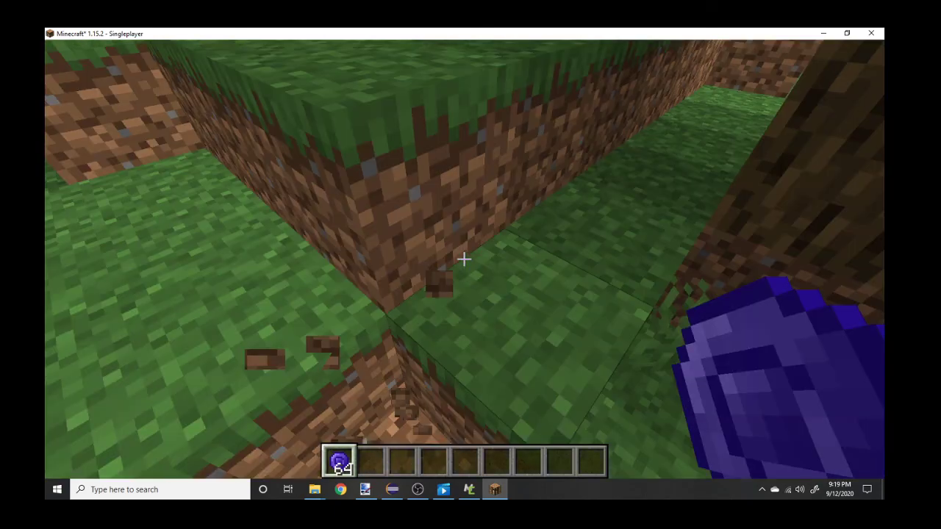